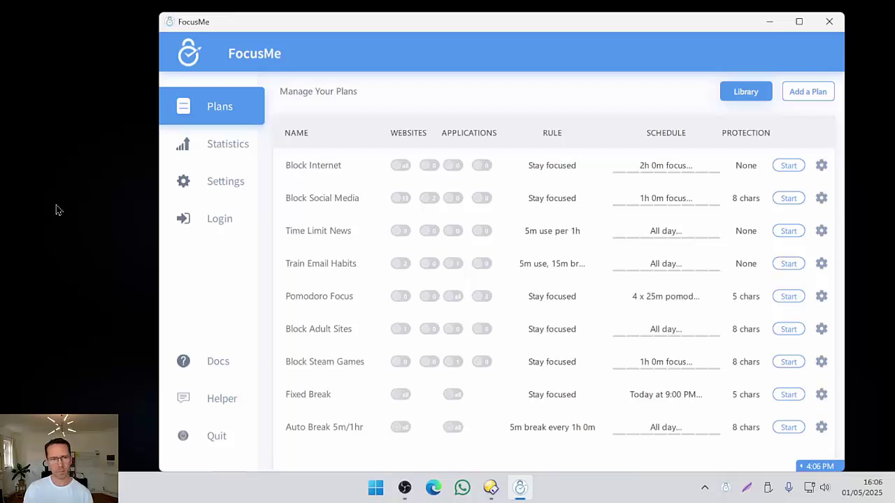
- Show today's app usage statistics and bring up the date range options
{"action": "left_click", "coordinate": [227, 146]}
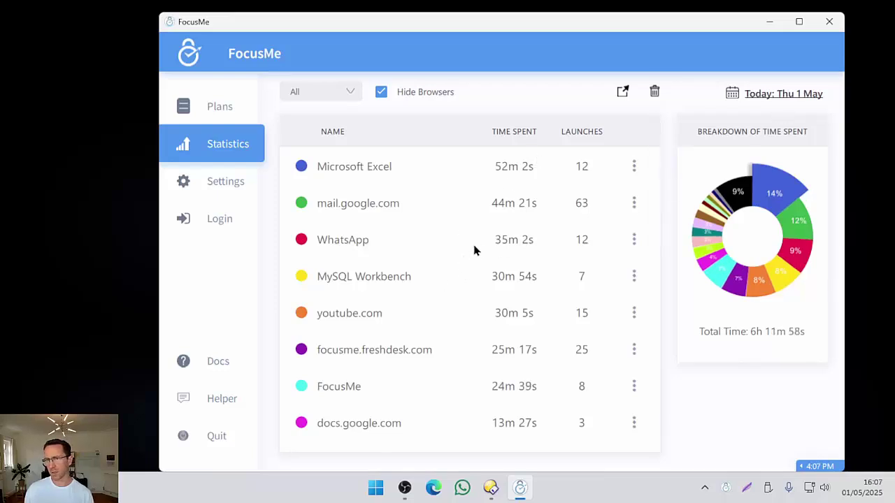
{"action": "left_click", "coordinate": [777, 93]}
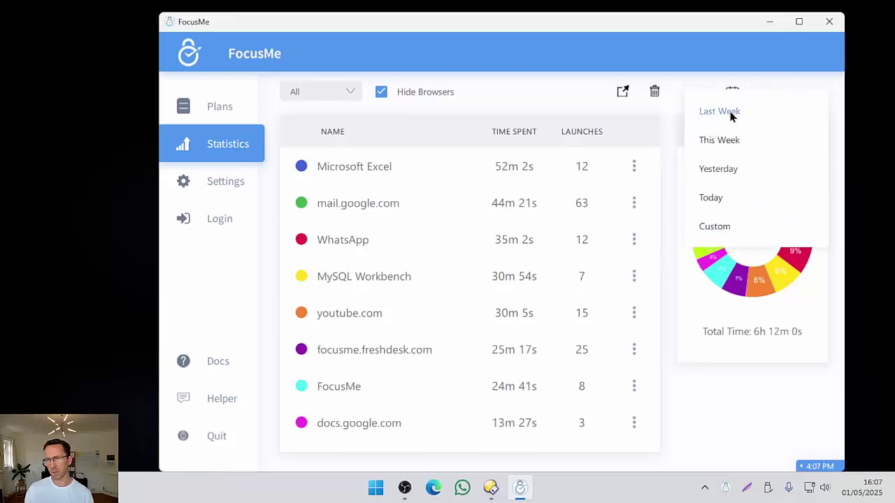
- Dismiss the date range choices, leaving the statistics range unchanged
{"action": "left_click", "coordinate": [485, 268]}
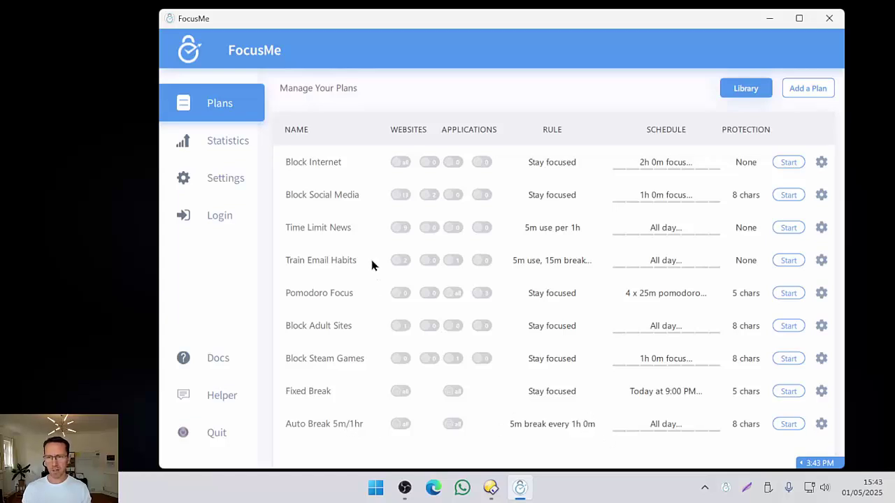
- Delete all existing plans, confirming the deletion
{"action": "right_click", "coordinate": [323, 263]}
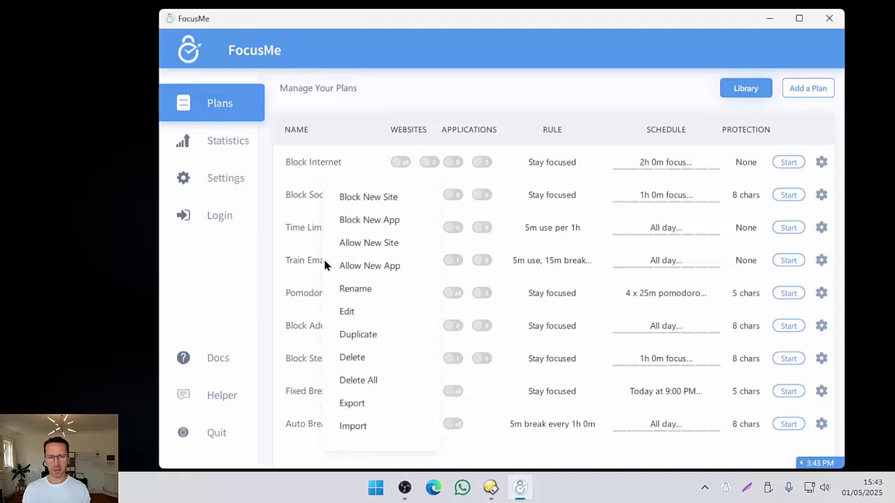
{"action": "left_click", "coordinate": [372, 381]}
{"action": "left_click", "coordinate": [603, 387]}
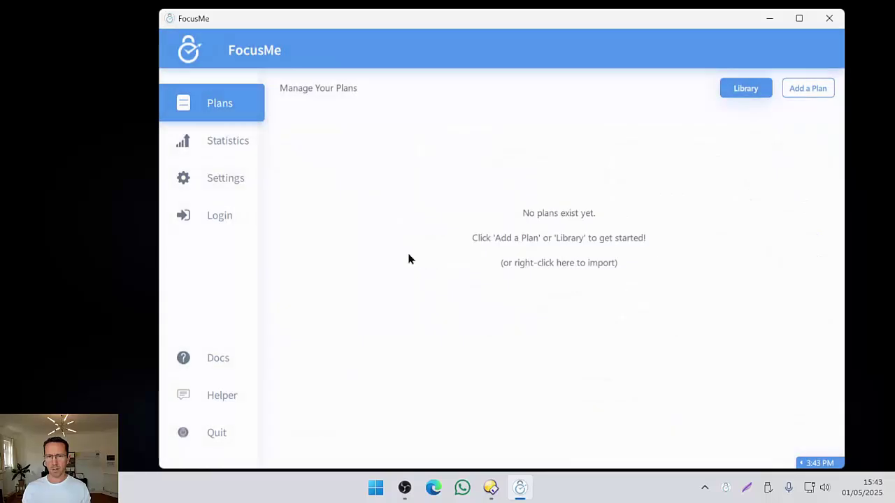
- Browse the Library's Block Social Media example plan, then cancel without importing
{"action": "left_click", "coordinate": [745, 90]}
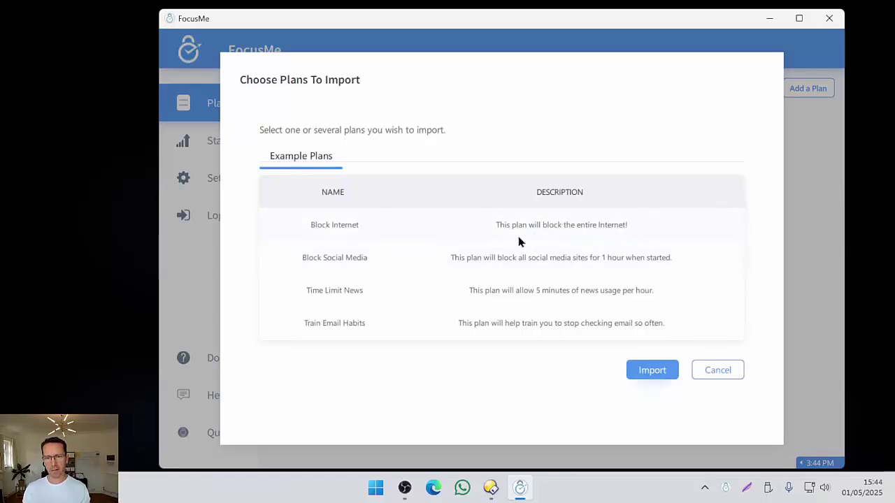
{"action": "left_click", "coordinate": [432, 262]}
{"action": "scroll", "coordinate": [440, 300], "scroll_direction": "down", "scroll_amount": 5}
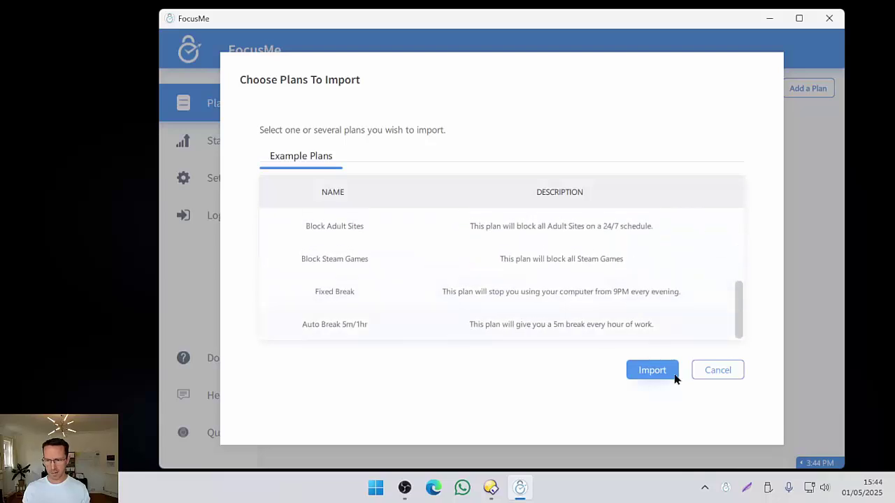
{"action": "left_click", "coordinate": [719, 371]}
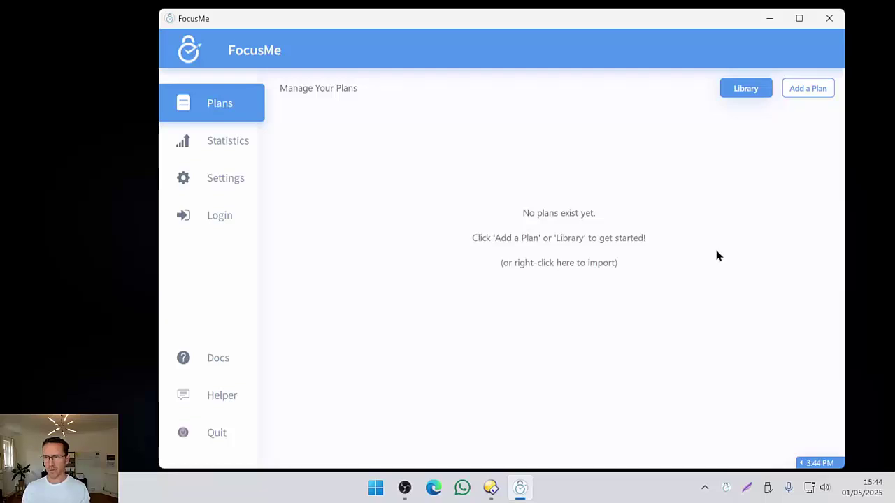
- Create a new plan of type Stay Focused and advance to its Websites step
{"action": "left_click", "coordinate": [825, 95]}
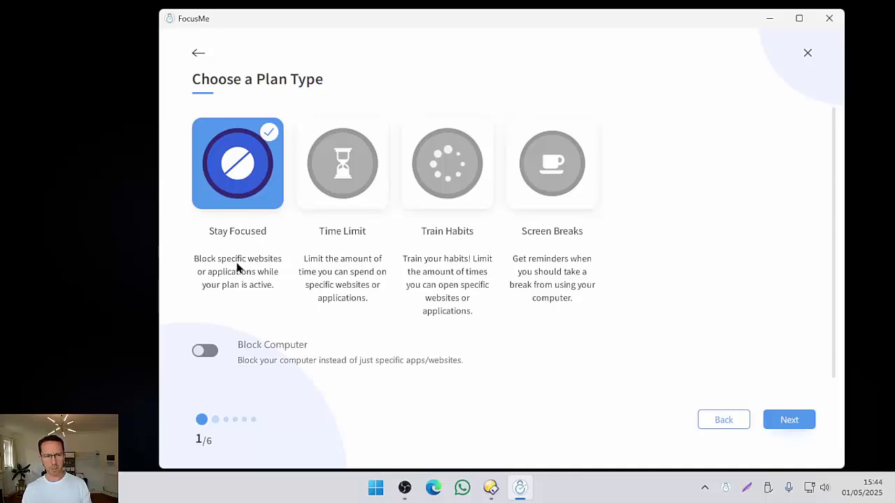
{"action": "left_click", "coordinate": [795, 423]}
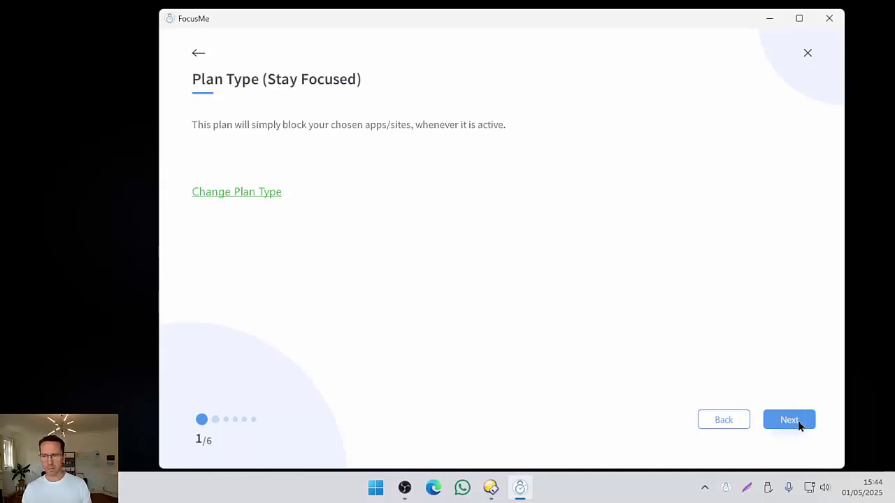
{"action": "left_click", "coordinate": [800, 425]}
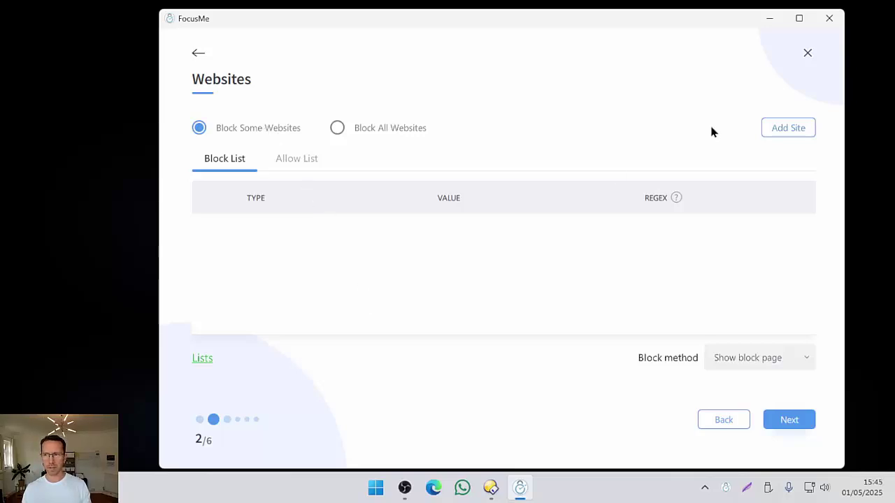
- Add x.com and facebook.com to the plan's website block list
{"action": "left_click", "coordinate": [797, 130]}
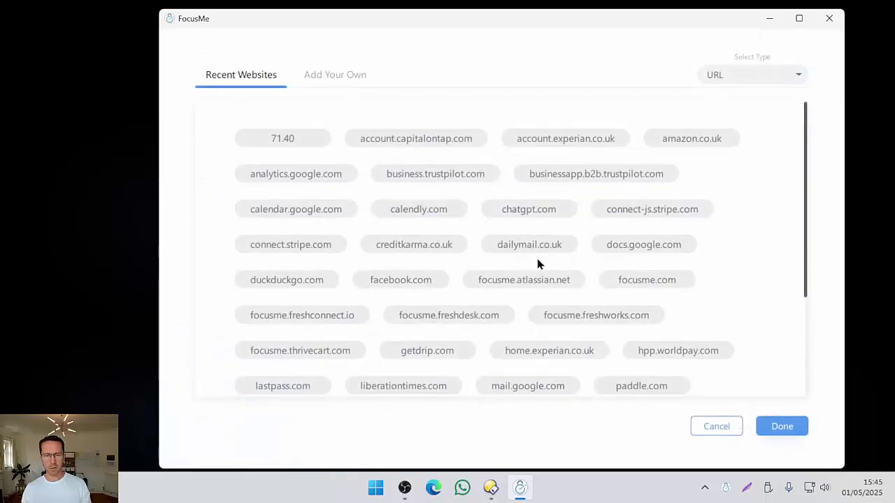
{"action": "scroll", "coordinate": [541, 265], "scroll_direction": "down", "scroll_amount": 3}
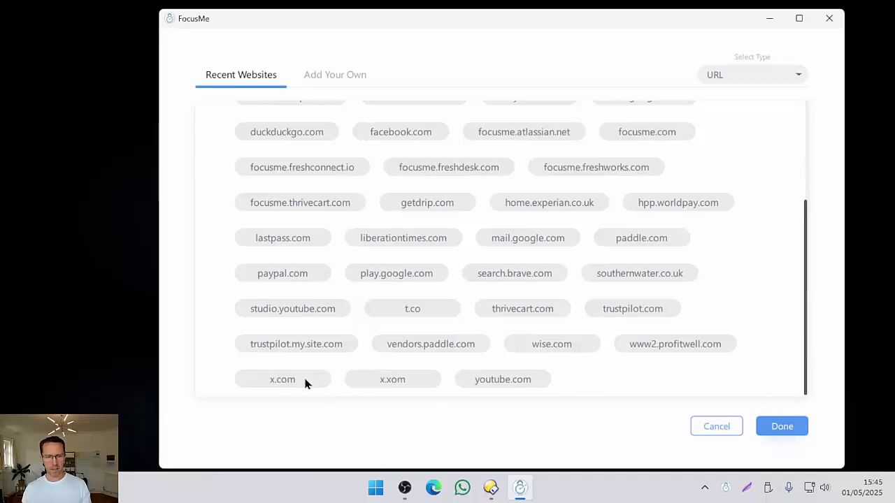
{"action": "left_click", "coordinate": [306, 382]}
{"action": "scroll", "coordinate": [292, 381], "scroll_direction": "up", "scroll_amount": 1}
{"action": "scroll", "coordinate": [292, 381], "scroll_direction": "up", "scroll_amount": 2}
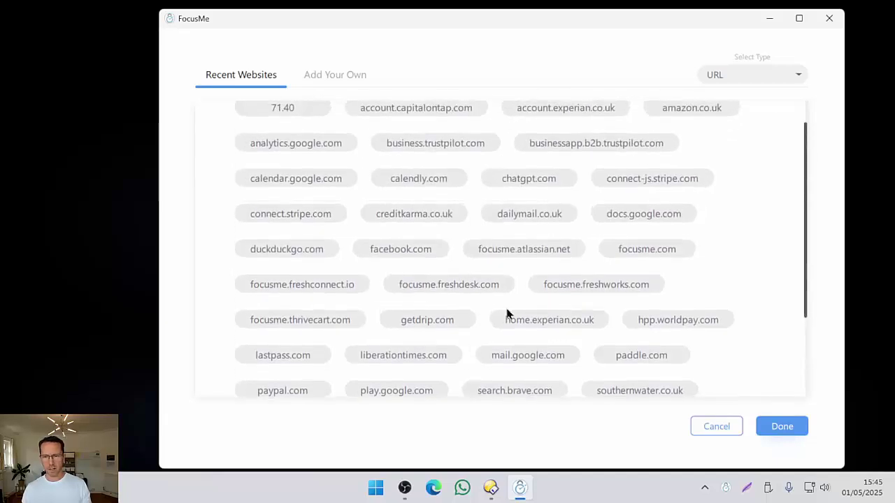
{"action": "left_click", "coordinate": [399, 250]}
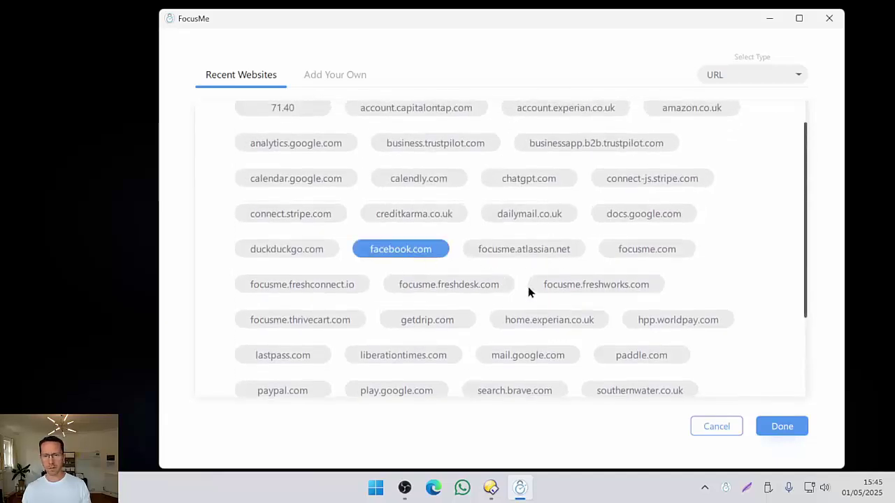
{"action": "scroll", "coordinate": [373, 368], "scroll_direction": "down", "scroll_amount": 3}
{"action": "scroll", "coordinate": [359, 389], "scroll_direction": "down", "scroll_amount": 2}
{"action": "left_click", "coordinate": [782, 426]}
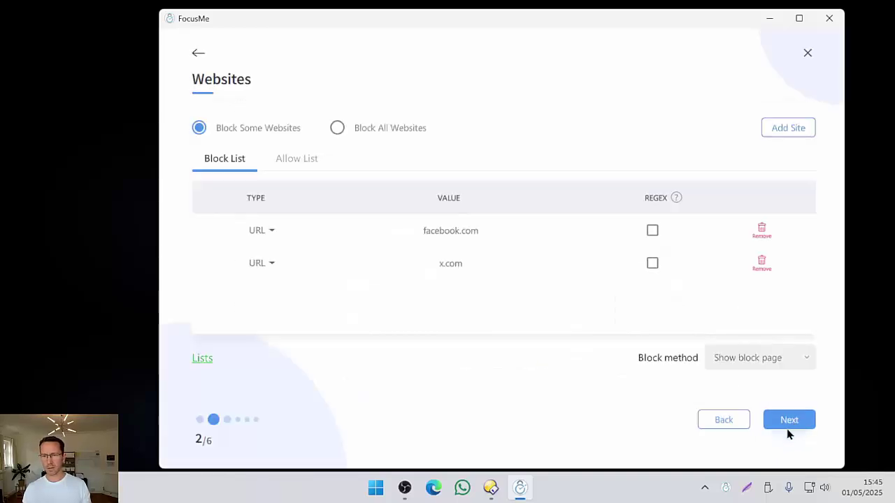
- Set the website block method to 'Close the tab' and move to applications
{"action": "left_click", "coordinate": [784, 361]}
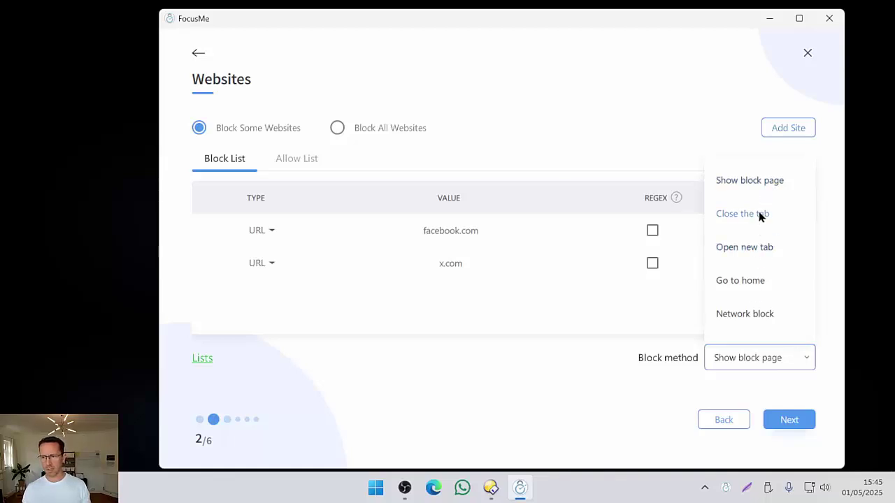
{"action": "left_click", "coordinate": [743, 214]}
{"action": "left_click", "coordinate": [783, 418]}
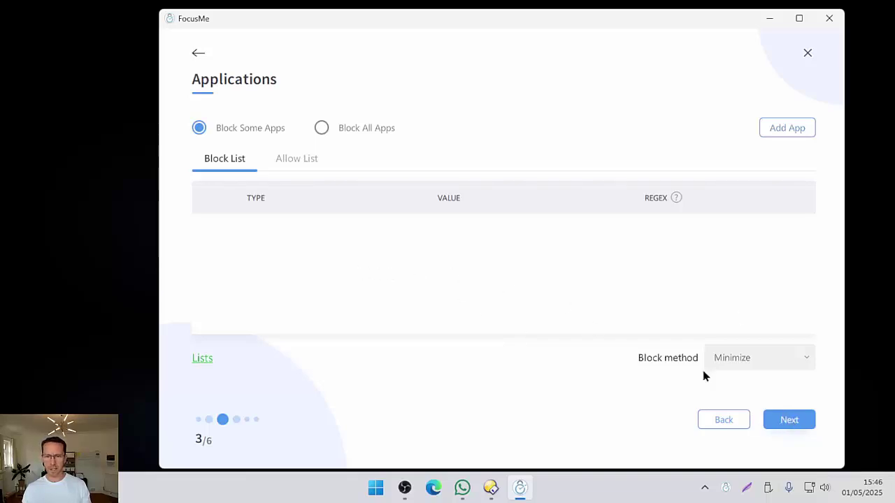
- Add WhatsApp from the open windows to the blocked apps, matched by Application Name
{"action": "left_click", "coordinate": [796, 130]}
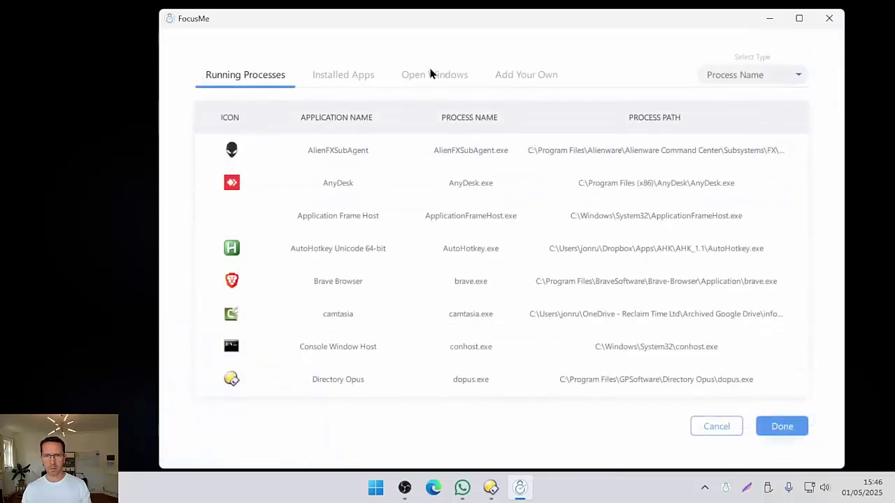
{"action": "left_click", "coordinate": [439, 77]}
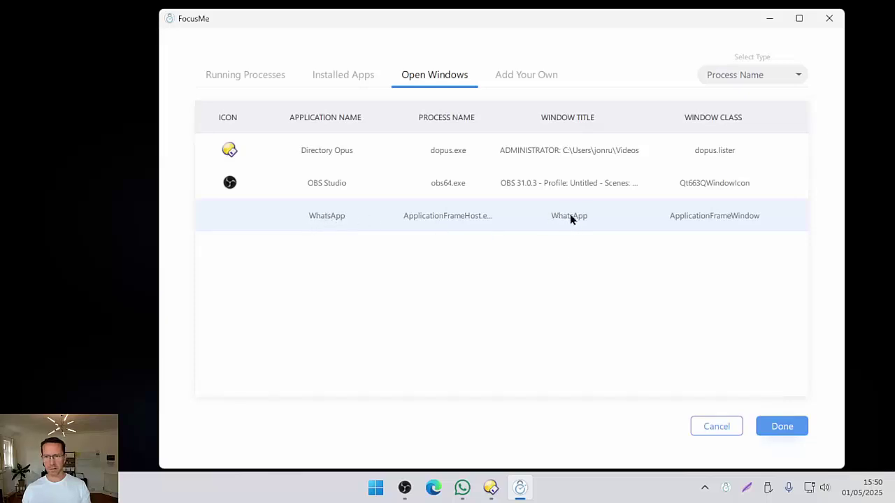
{"action": "left_click", "coordinate": [778, 81]}
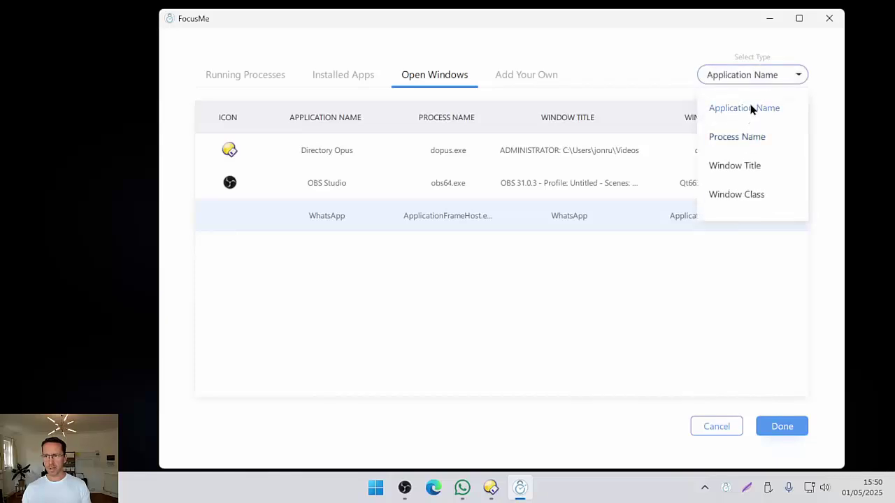
{"action": "left_click", "coordinate": [751, 107]}
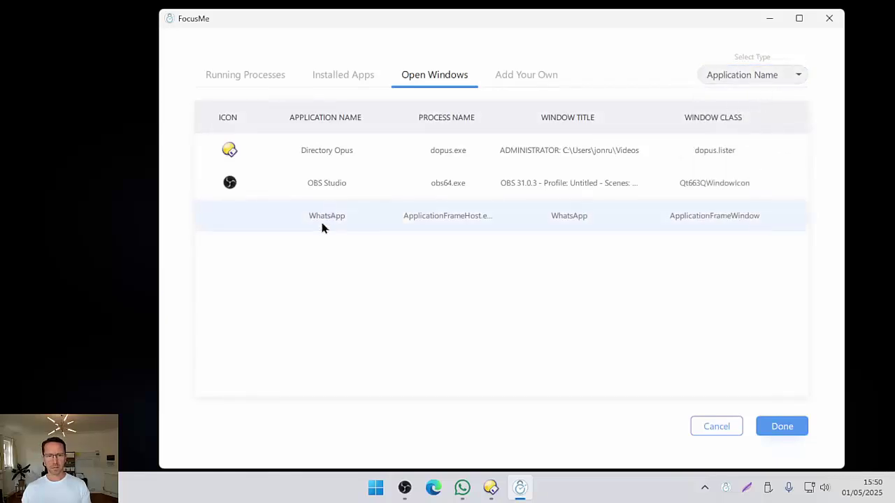
{"action": "left_click", "coordinate": [782, 428]}
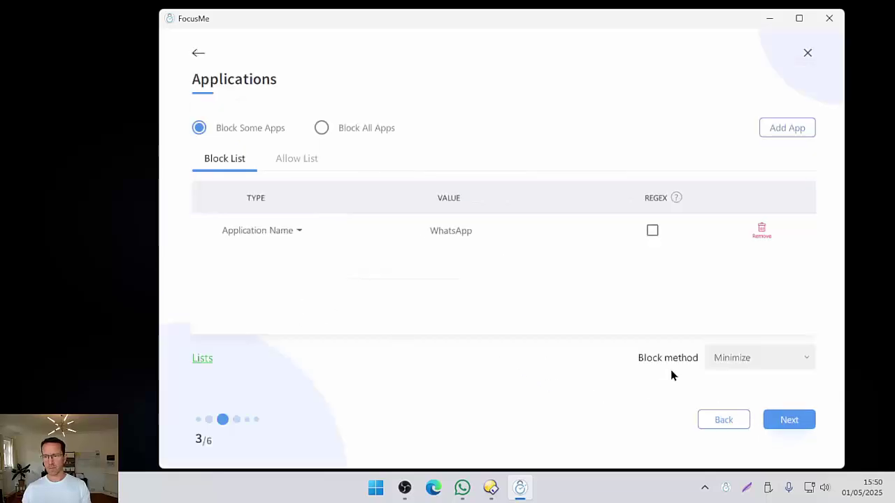
- Set the app block method to Close and move to timing mode
{"action": "left_click", "coordinate": [774, 360]}
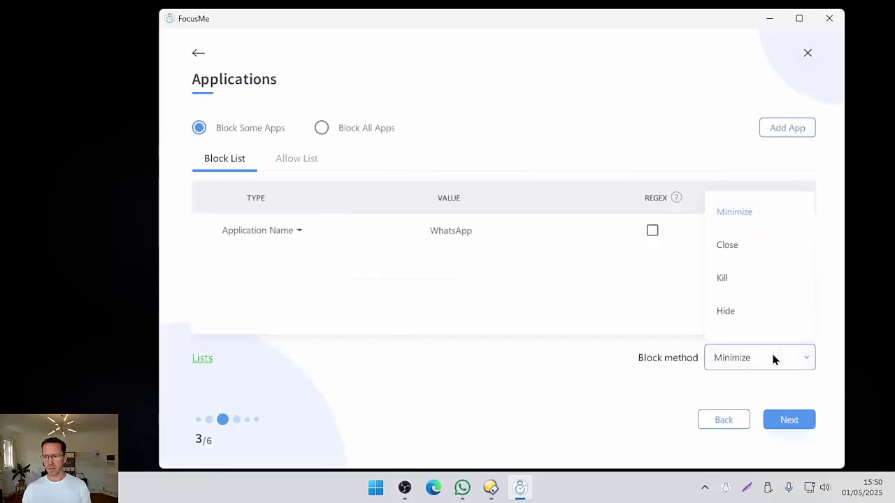
{"action": "left_click", "coordinate": [728, 247]}
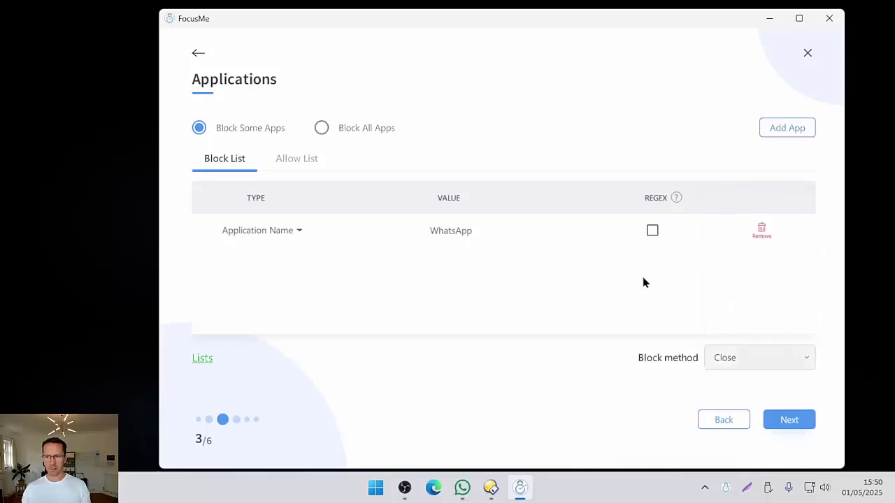
{"action": "left_click", "coordinate": [804, 427]}
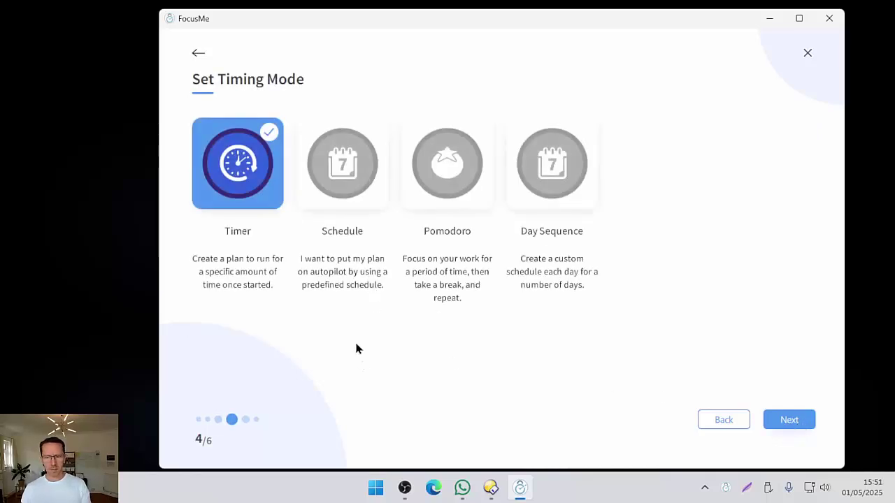
- Choose the Schedule timing mode with Monday through Friday selected
{"action": "left_click", "coordinate": [334, 174]}
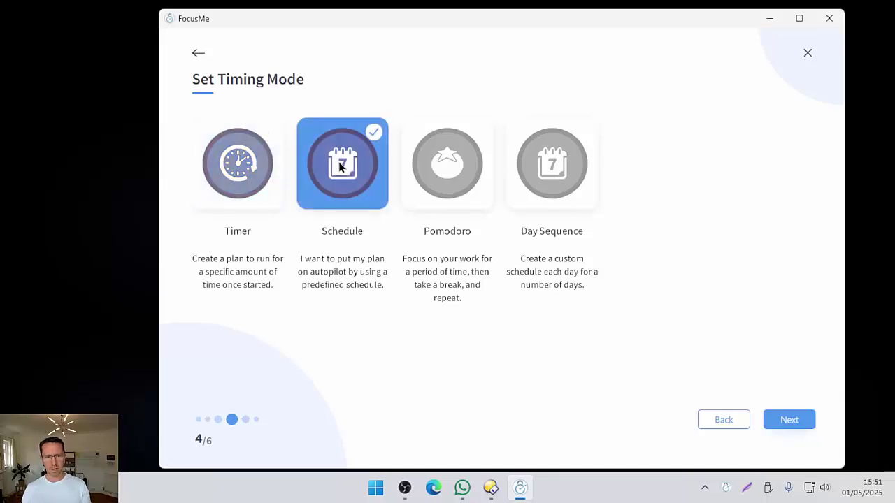
{"action": "left_click", "coordinate": [789, 421]}
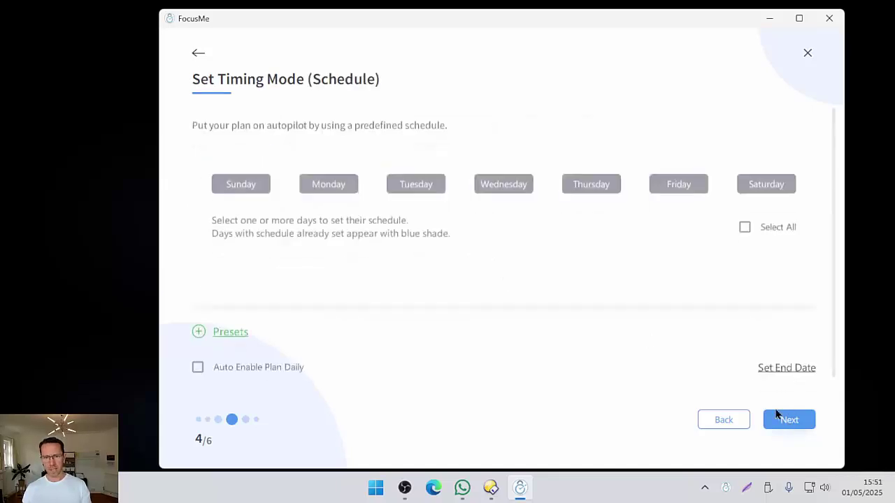
{"action": "left_click", "coordinate": [323, 185]}
{"action": "left_click", "coordinate": [417, 187]}
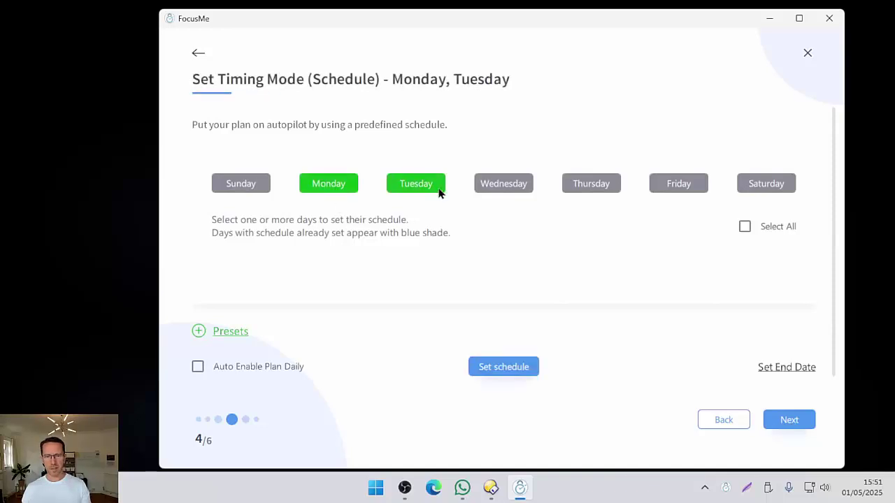
{"action": "left_click", "coordinate": [500, 189]}
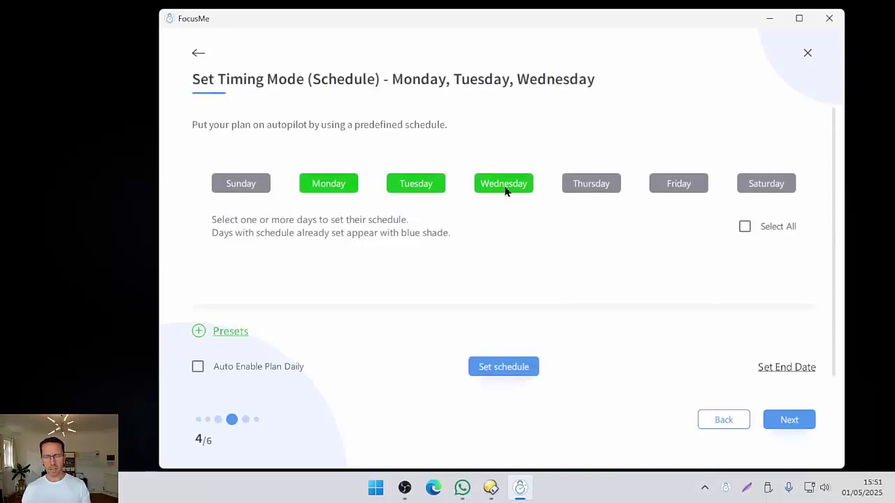
{"action": "left_click", "coordinate": [594, 184]}
{"action": "left_click", "coordinate": [670, 187]}
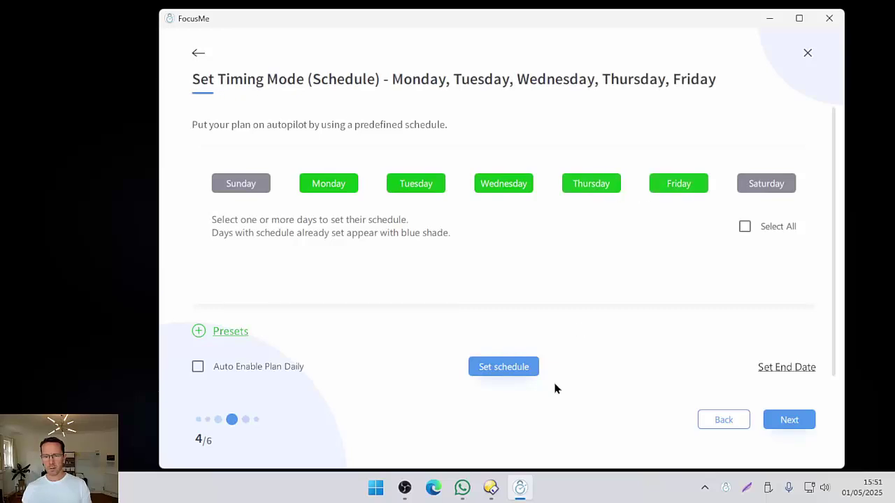
- Set the weekday blocking hours to 06:00–18:00 and return to the days view
{"action": "left_click", "coordinate": [503, 368]}
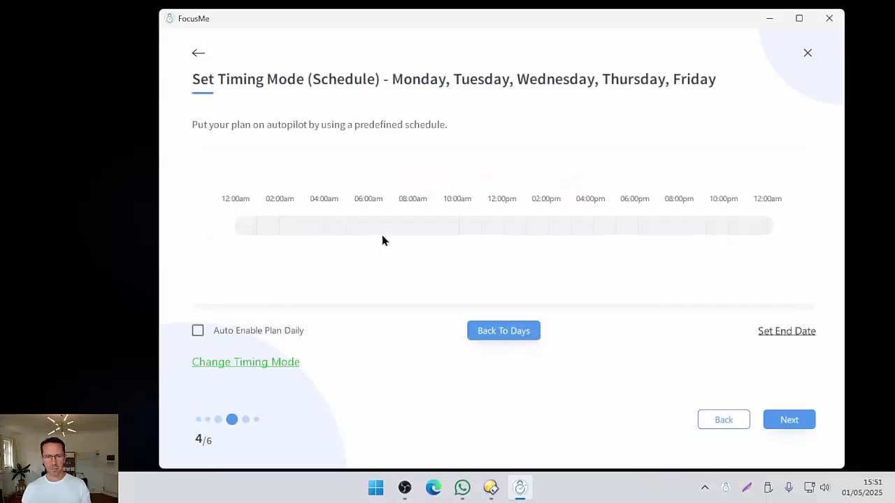
{"action": "left_click_drag", "start_coordinate": [368, 231], "coordinate": [638, 232]}
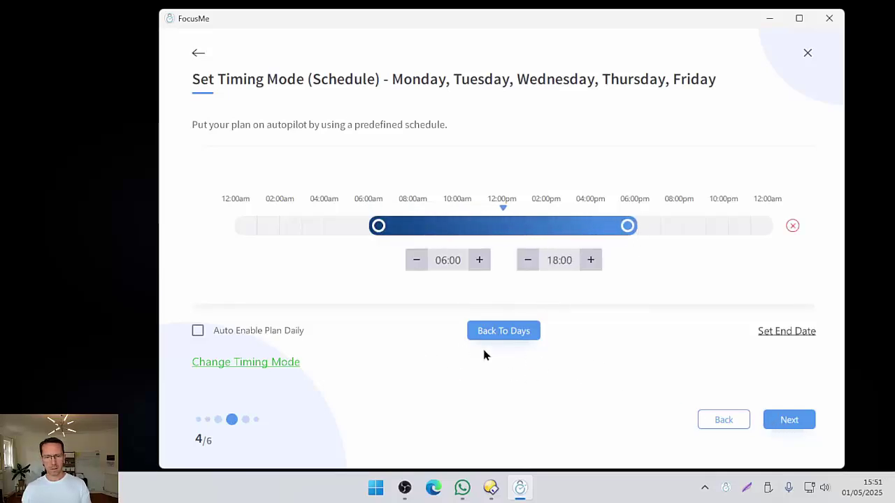
{"action": "left_click", "coordinate": [518, 336]}
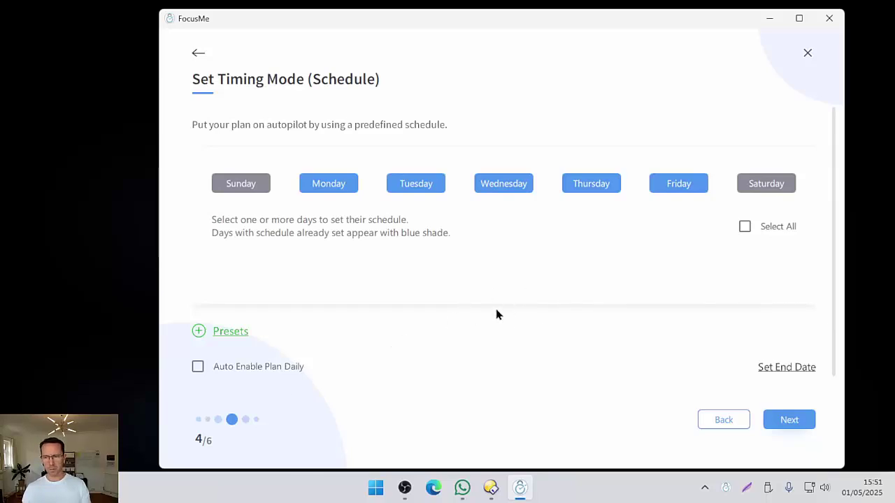
{"action": "scroll", "coordinate": [504, 305], "scroll_direction": "down", "scroll_amount": 3}
{"action": "scroll", "coordinate": [506, 302], "scroll_direction": "up", "scroll_amount": 5}
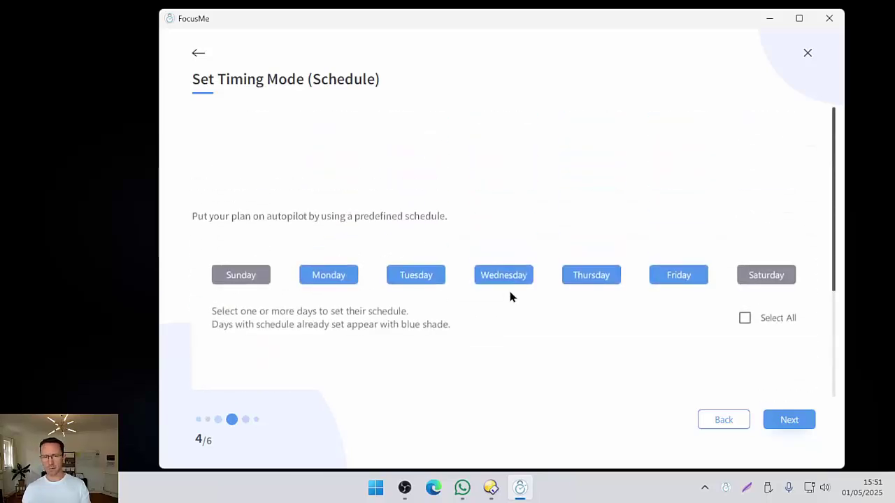
{"action": "scroll", "coordinate": [504, 308], "scroll_direction": "down", "scroll_amount": 3}
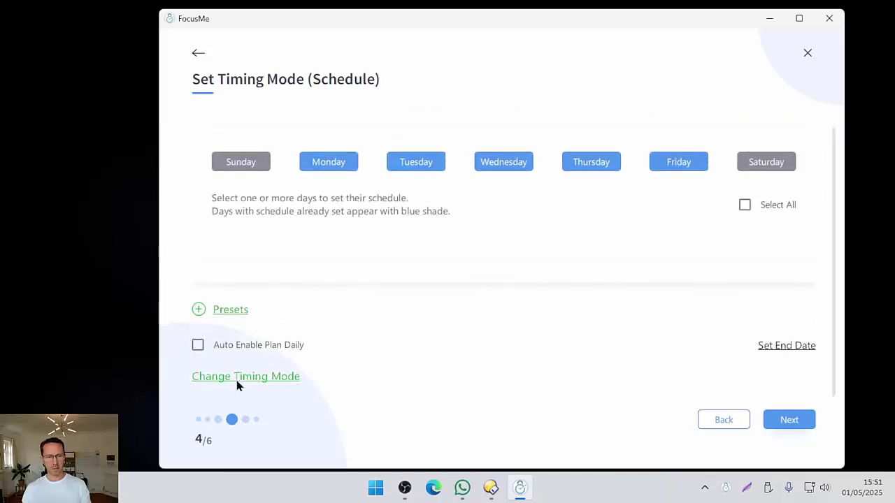
- Change the timing mode to a 30-minute Timer and continue to protection
{"action": "left_click", "coordinate": [236, 378]}
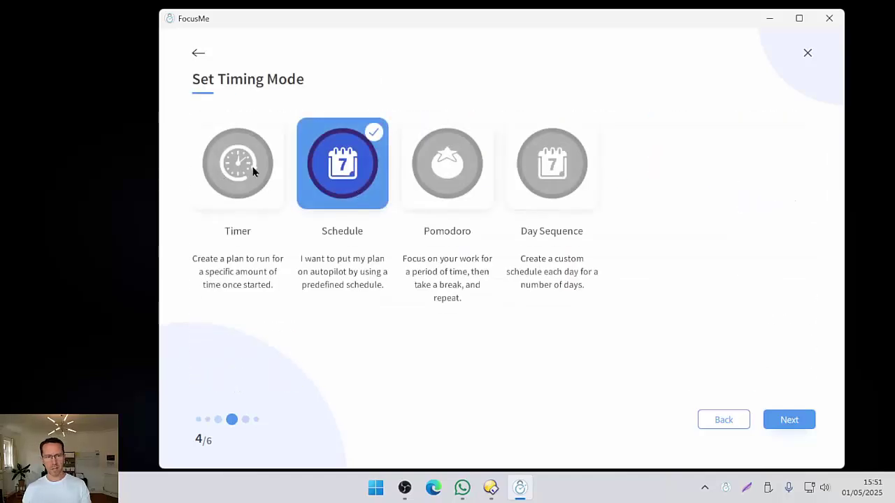
{"action": "left_click", "coordinate": [253, 171]}
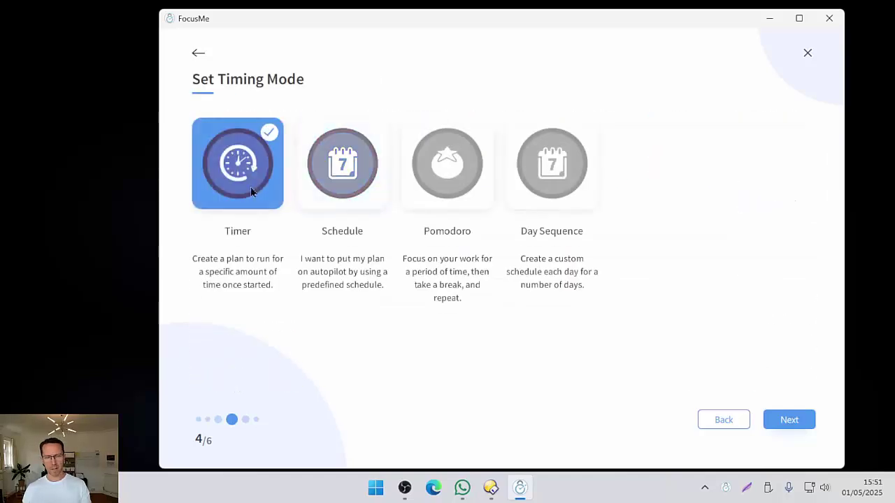
{"action": "left_click", "coordinate": [780, 420]}
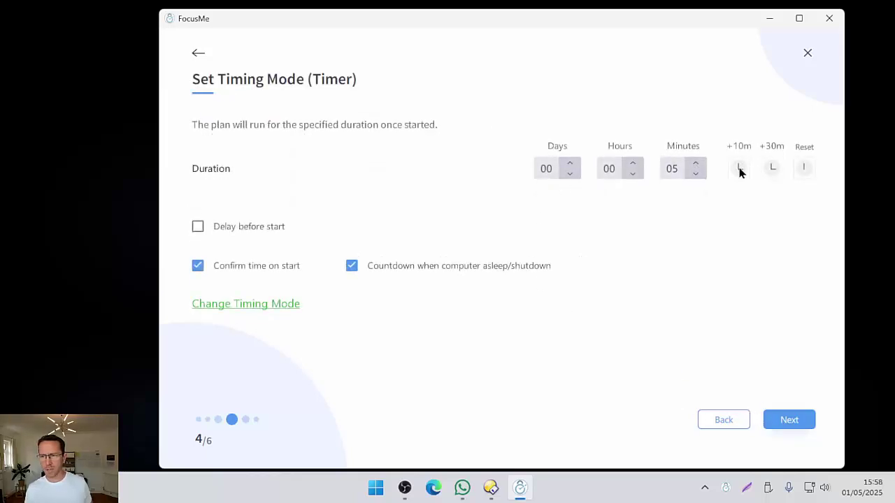
{"action": "left_click", "coordinate": [741, 171]}
{"action": "left_click", "coordinate": [740, 171]}
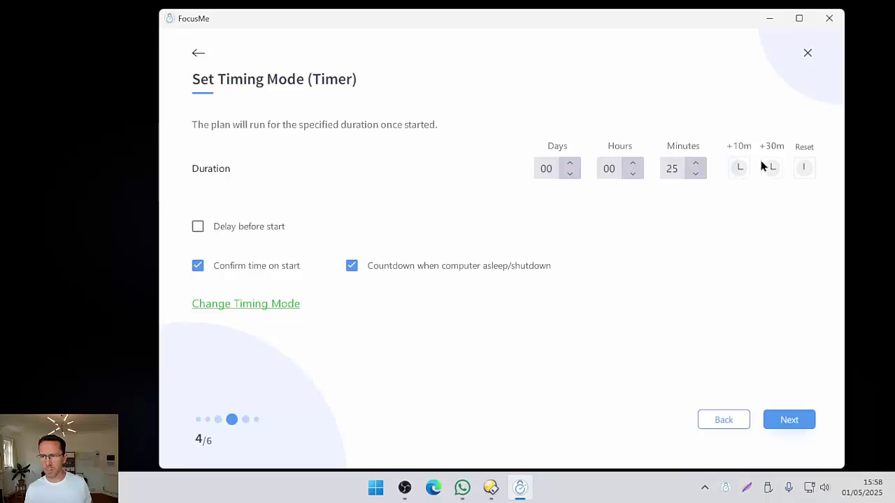
{"action": "left_click", "coordinate": [697, 165]}
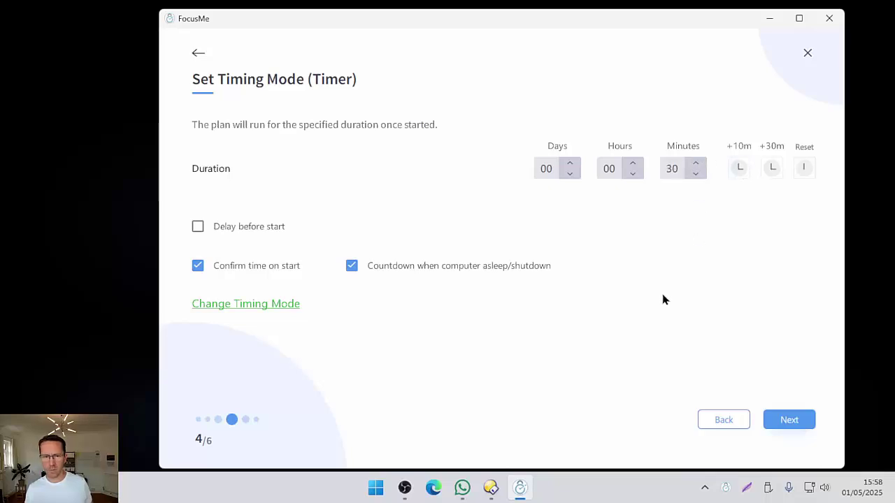
{"action": "left_click", "coordinate": [789, 421]}
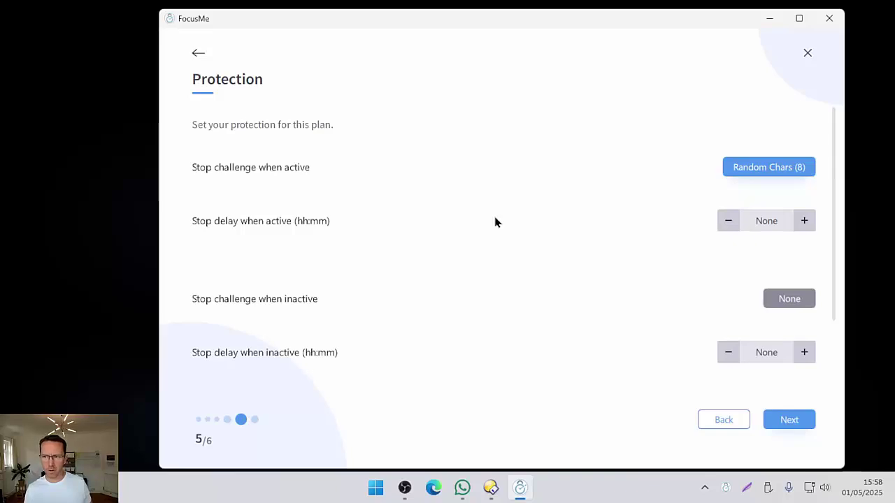
- Set the stop challenge to 8 random characters, abandoning a custom password
{"action": "left_click", "coordinate": [781, 170]}
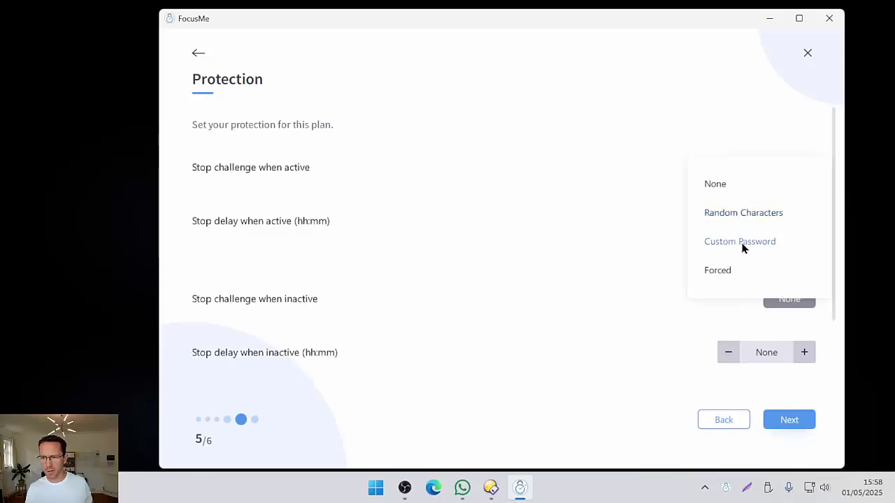
{"action": "left_click", "coordinate": [743, 243]}
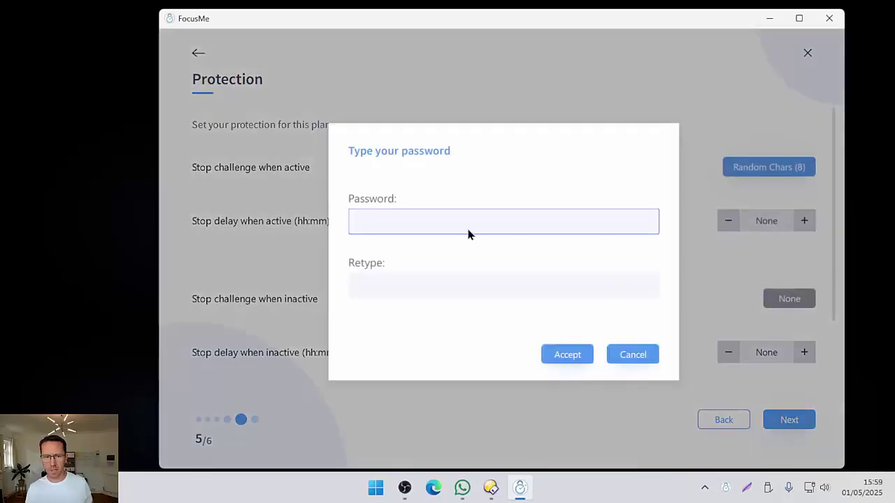
{"action": "left_click", "coordinate": [633, 355]}
{"action": "left_click", "coordinate": [782, 168]}
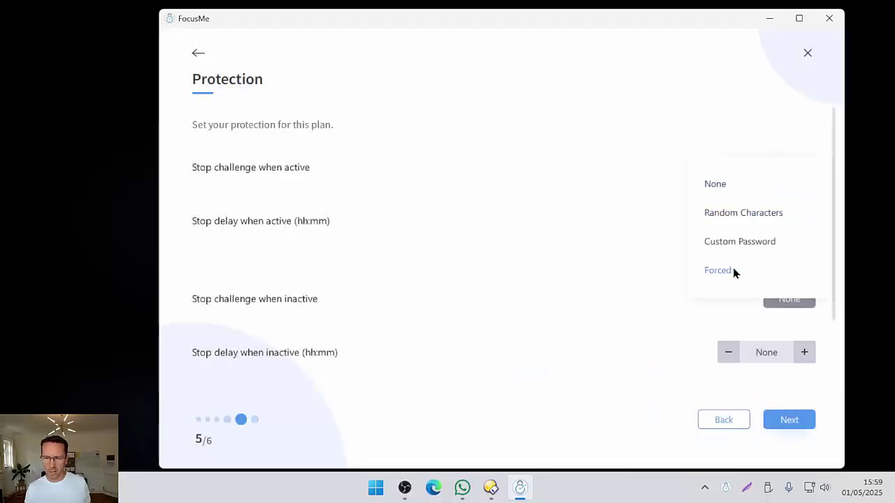
{"action": "left_click", "coordinate": [619, 265]}
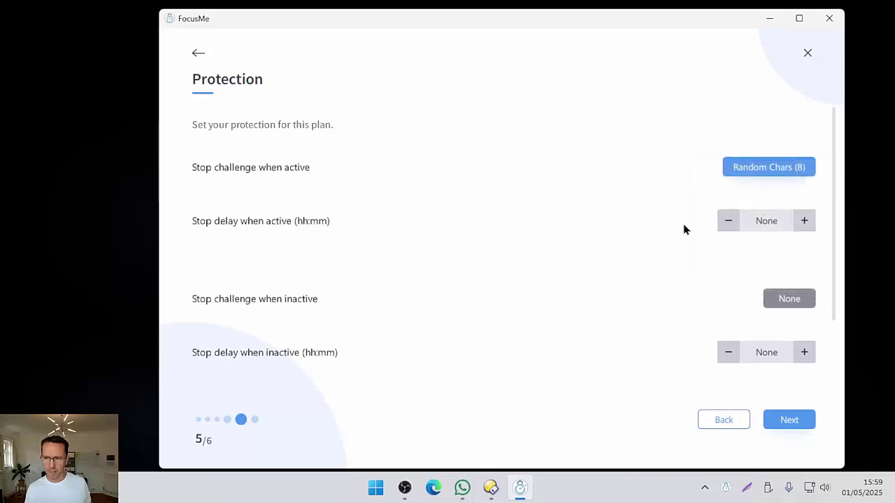
{"action": "left_click", "coordinate": [775, 169]}
{"action": "left_click", "coordinate": [733, 213]}
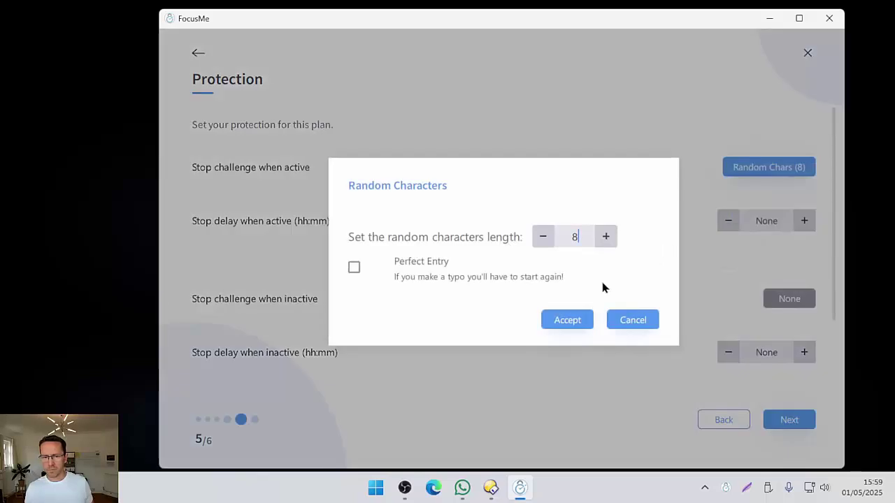
{"action": "left_click", "coordinate": [567, 322]}
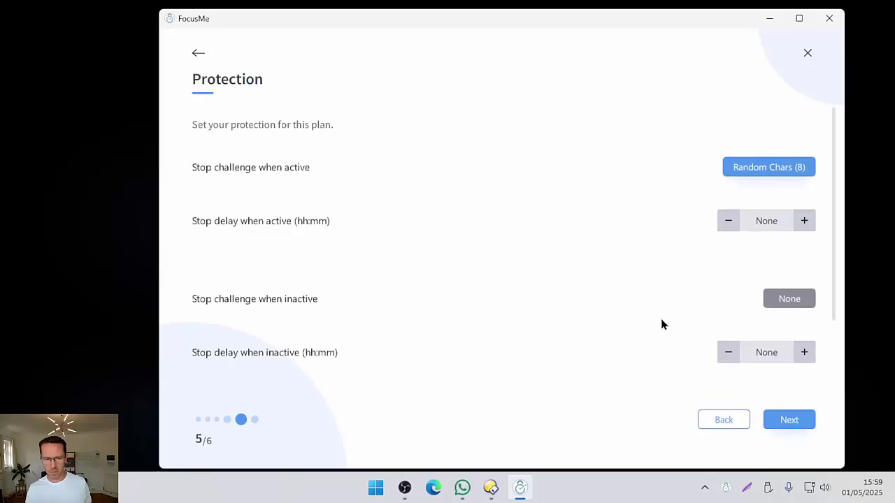
{"action": "scroll", "coordinate": [662, 325], "scroll_direction": "down", "scroll_amount": 1}
{"action": "scroll", "coordinate": [663, 328], "scroll_direction": "down", "scroll_amount": 1}
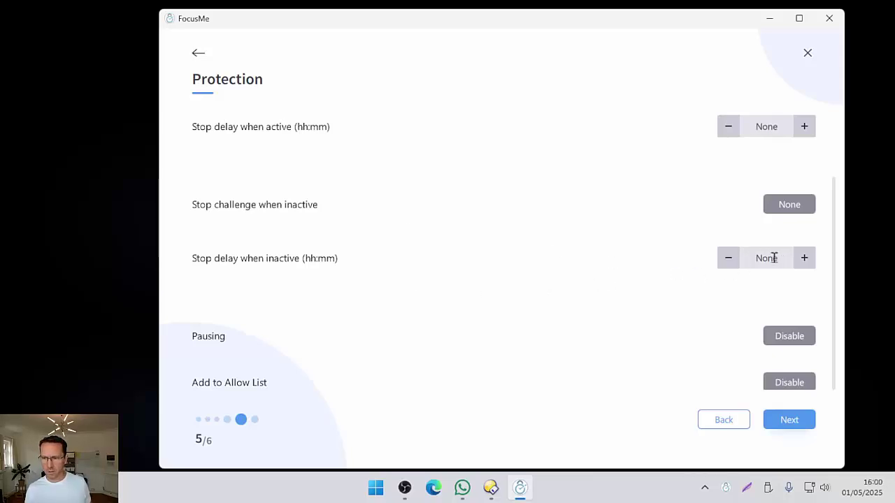
{"action": "scroll", "coordinate": [728, 327], "scroll_direction": "down", "scroll_amount": 1}
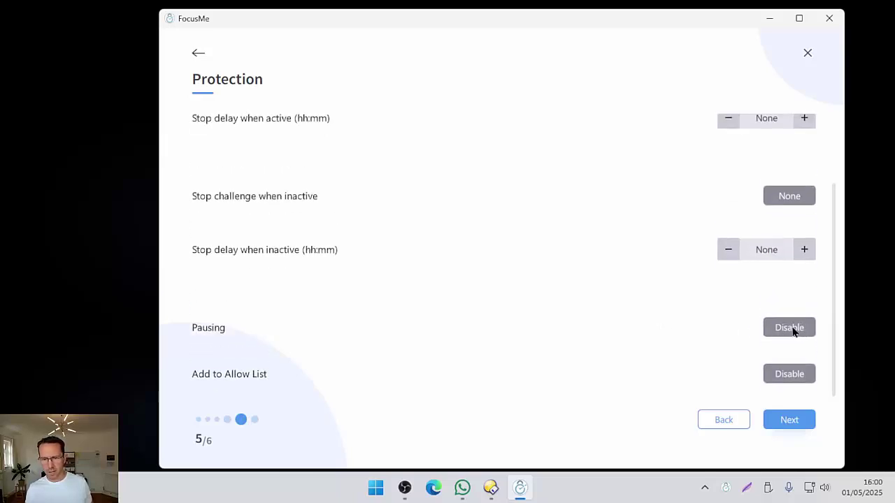
{"action": "left_click", "coordinate": [794, 331]}
{"action": "left_click", "coordinate": [648, 332]}
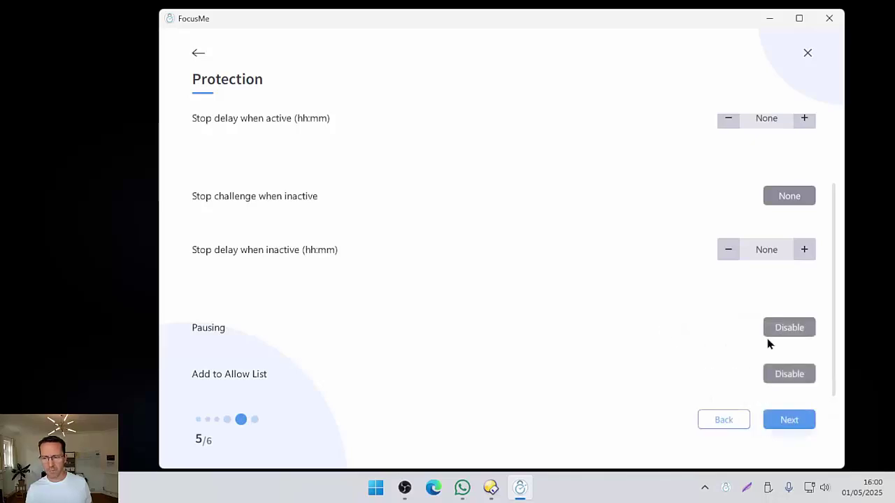
{"action": "left_click", "coordinate": [788, 376]}
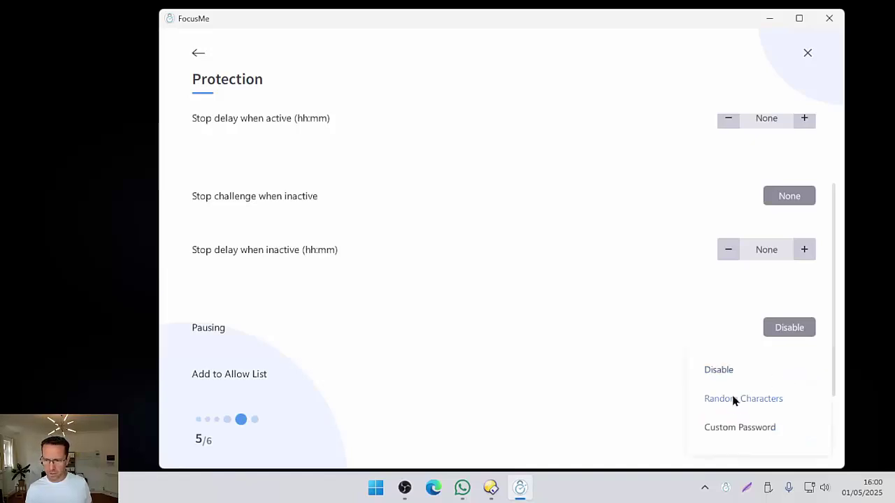
{"action": "left_click", "coordinate": [701, 372]}
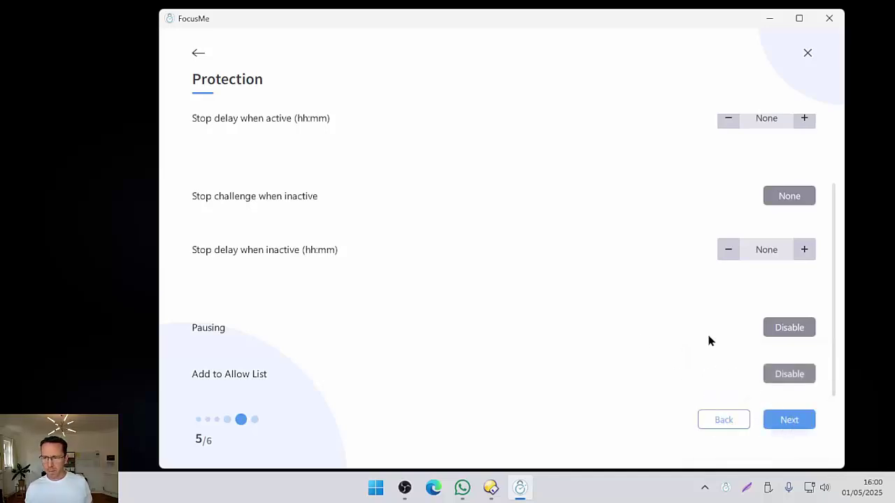
- Name the plan 'Focus Time!', enable Show Timer, and finish creating it
{"action": "left_click", "coordinate": [784, 420]}
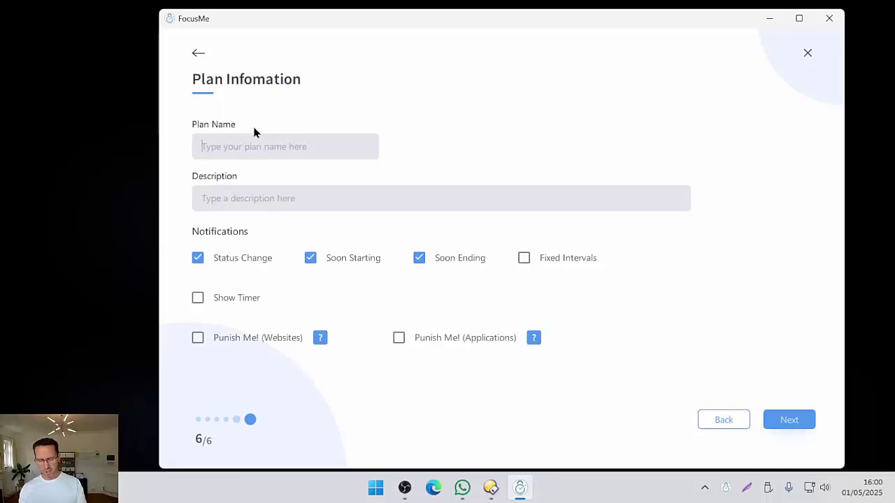
{"action": "type", "text": "Focus Time!"}
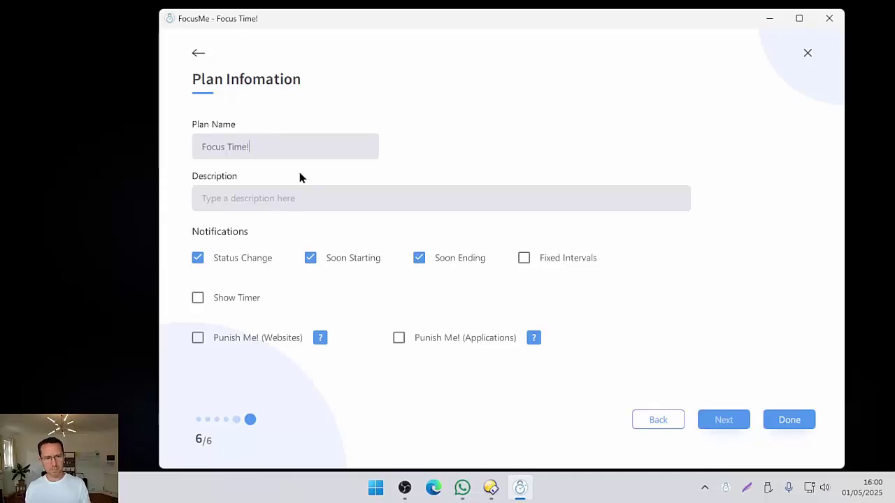
{"action": "left_click", "coordinate": [198, 298]}
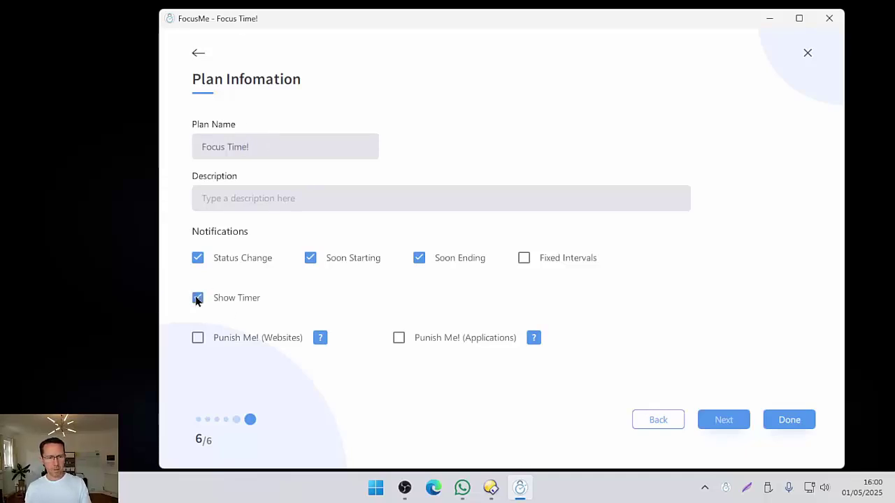
{"action": "left_click", "coordinate": [790, 420]}
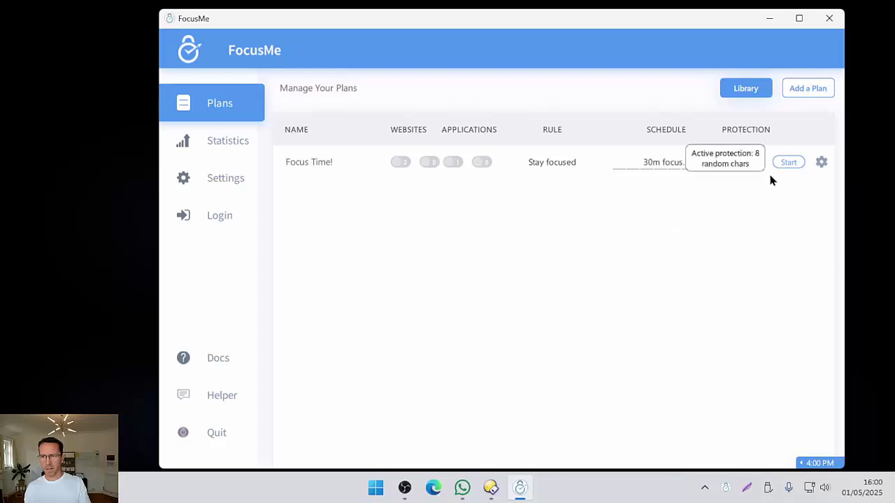
- Start the Focus Time! plan for 30 minutes, leaving Delay before start switched off
{"action": "left_click", "coordinate": [790, 163]}
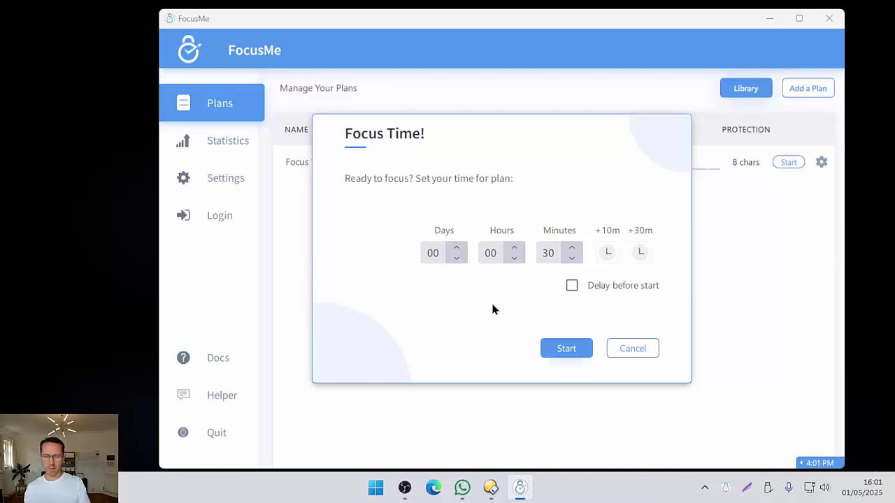
{"action": "left_click", "coordinate": [571, 286]}
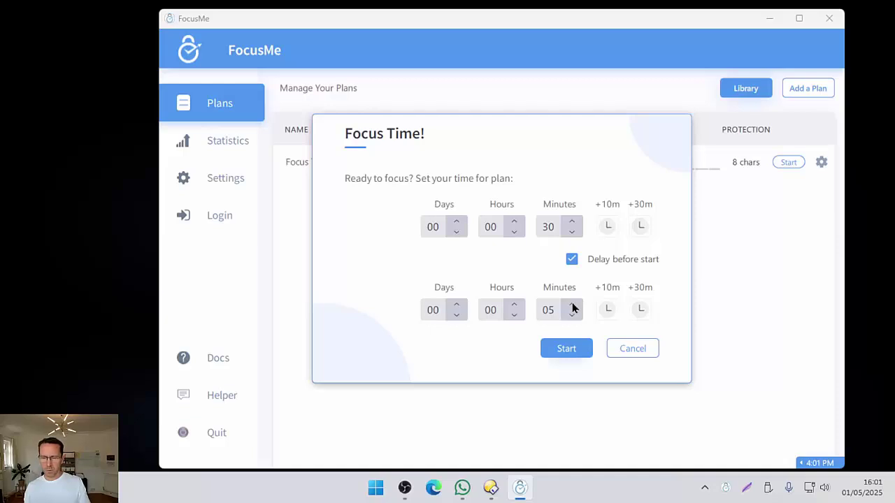
{"action": "left_click", "coordinate": [572, 259]}
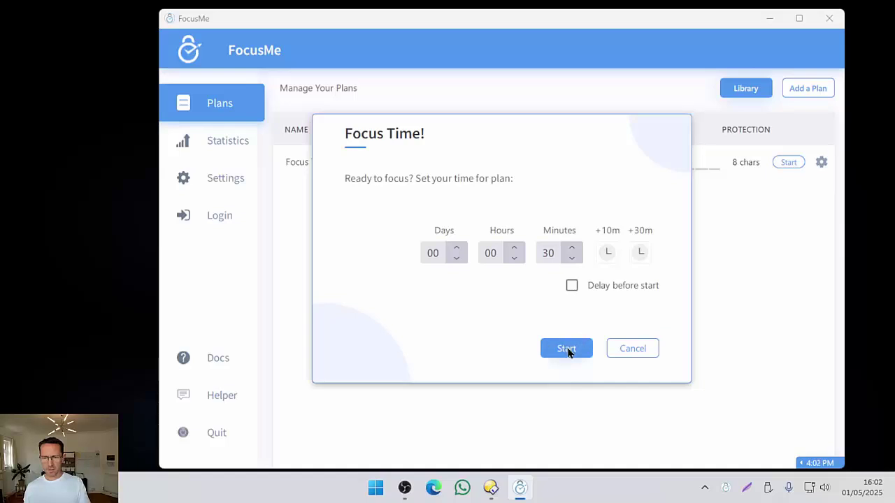
{"action": "left_click", "coordinate": [567, 350]}
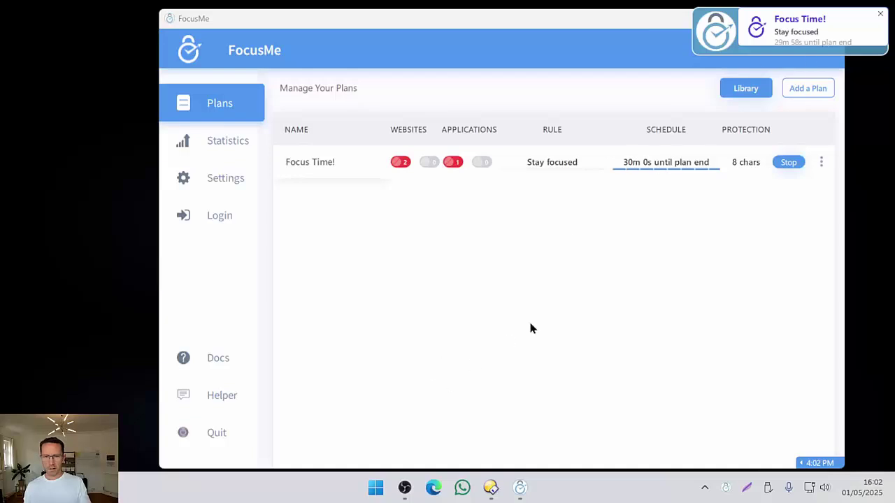
- Test the running plan by opening Facebook and X in Edge and launching WhatsApp
{"action": "mouse_move", "coordinate": [817, 34]}
{"action": "left_mouse_down"}
{"action": "mouse_move", "coordinate": [813, 366]}
{"action": "mouse_move", "coordinate": [87, 60]}
{"action": "left_mouse_up"}
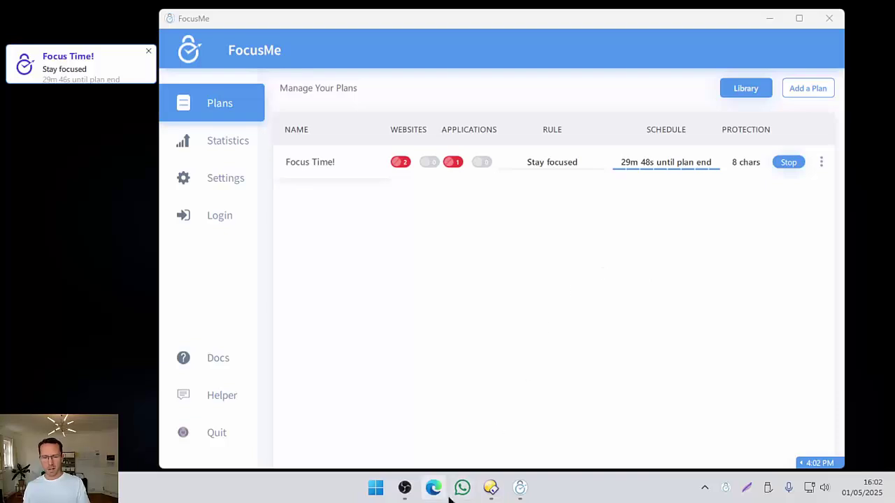
{"action": "left_click", "coordinate": [433, 489]}
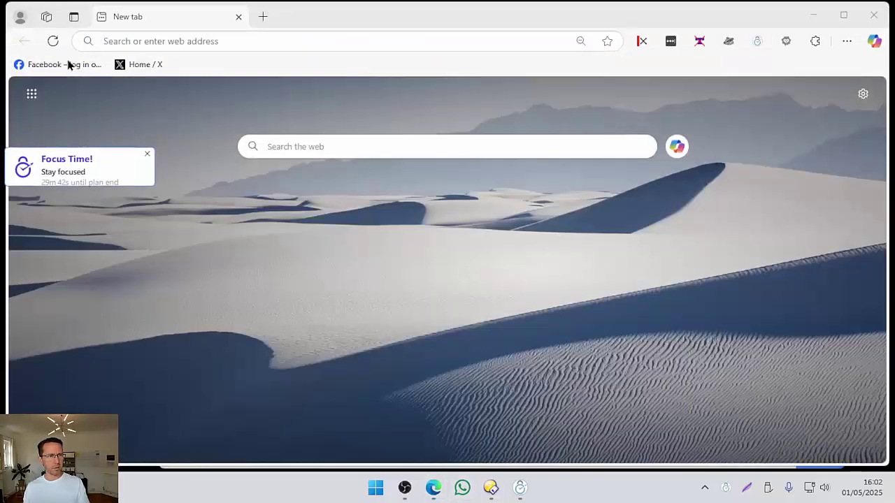
{"action": "left_click", "coordinate": [65, 67]}
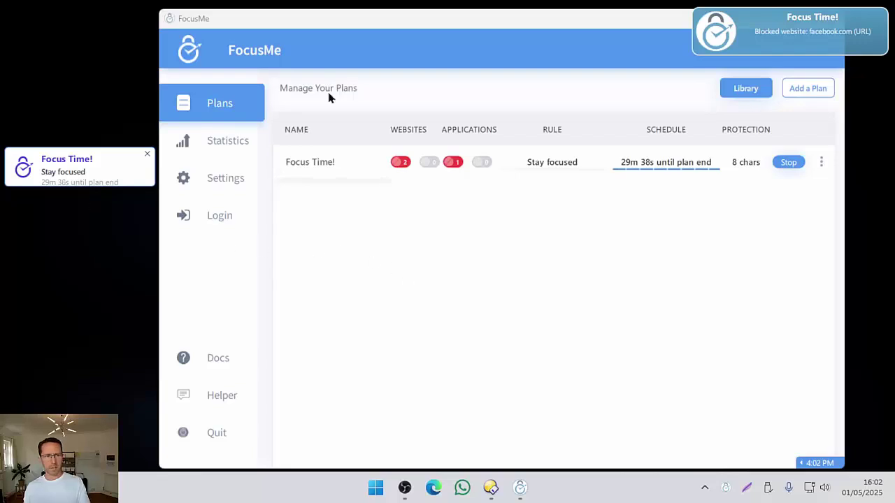
{"action": "left_click", "coordinate": [433, 489]}
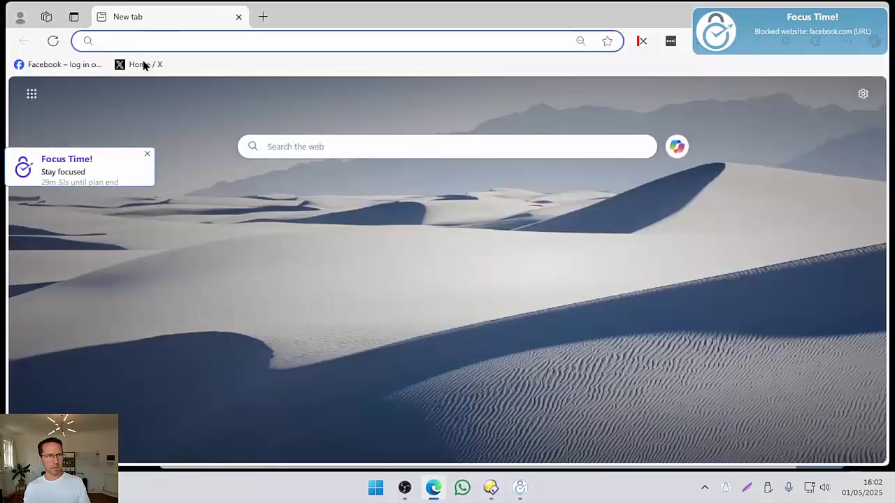
{"action": "left_click", "coordinate": [140, 67]}
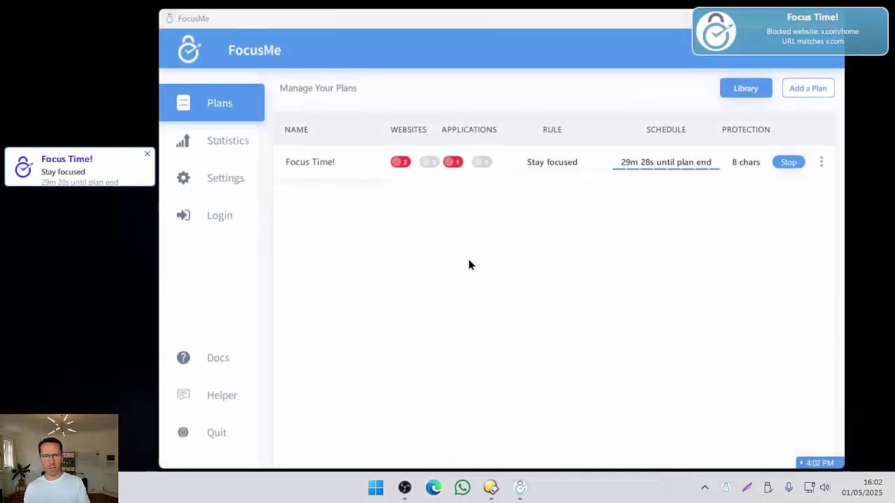
{"action": "left_click", "coordinate": [461, 489]}
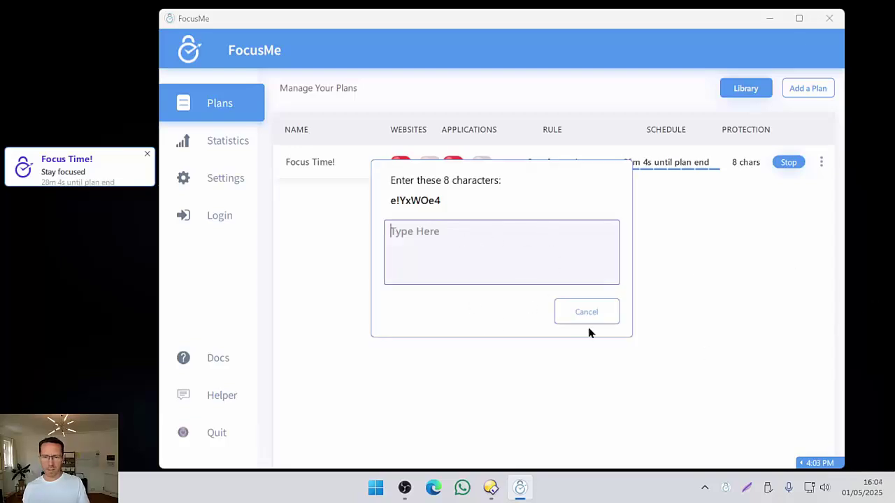
- Dismiss the first stop challenge, request Stop again, and begin typing the shown characters
{"action": "left_click", "coordinate": [589, 318]}
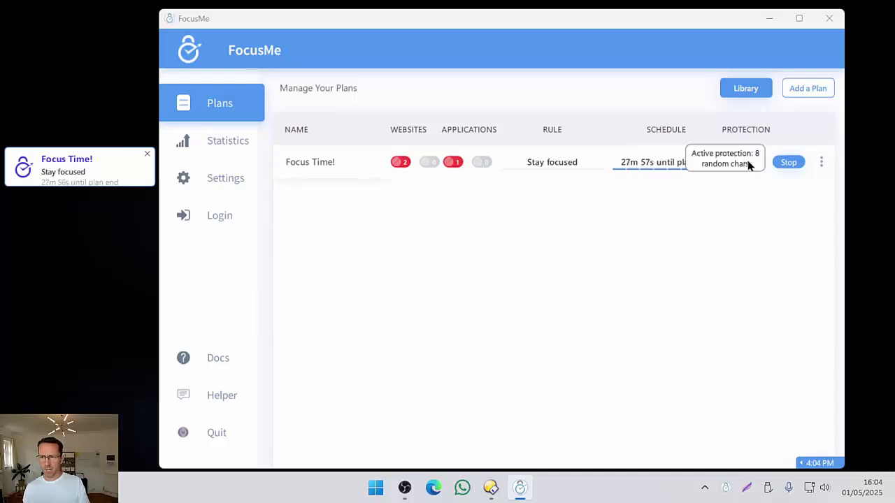
{"action": "left_click", "coordinate": [788, 162]}
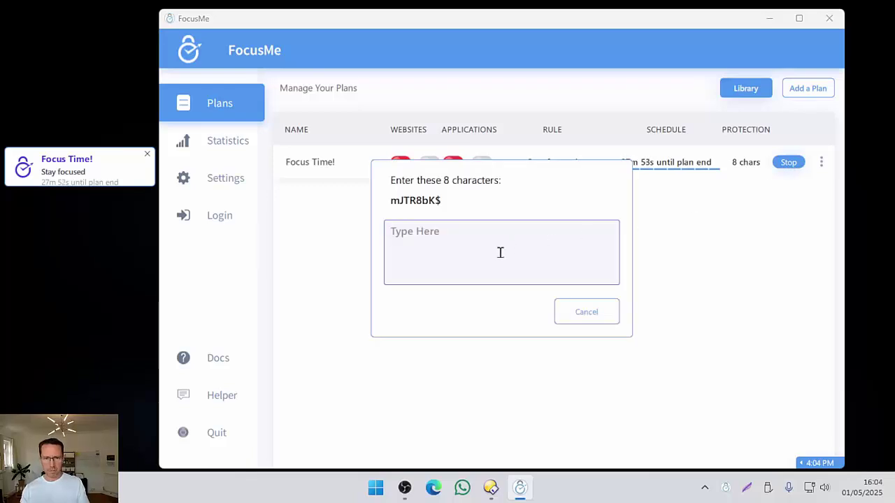
{"action": "type", "text": "m"}
{"action": "type", "text": "R8bK"}
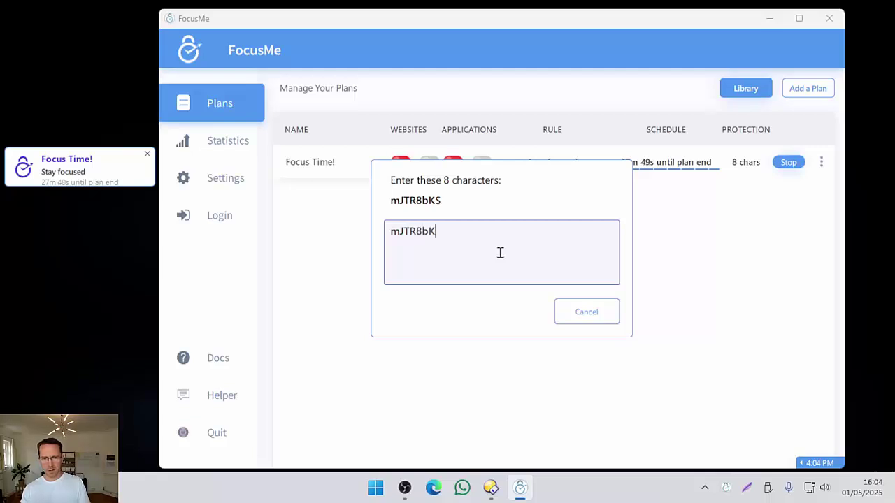
{"action": "type", "text": "$"}
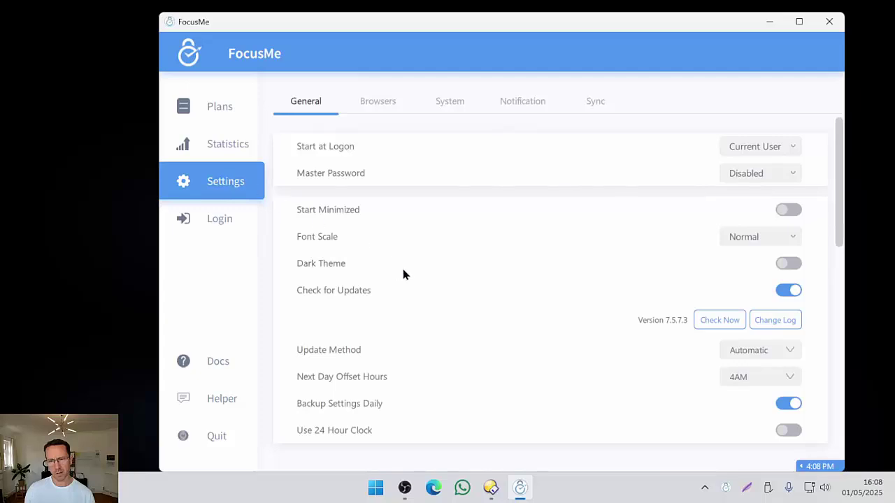
- Look through the Browsers, System and Notification settings tabs, then return to General
{"action": "left_click", "coordinate": [377, 104]}
{"action": "left_click", "coordinate": [452, 104]}
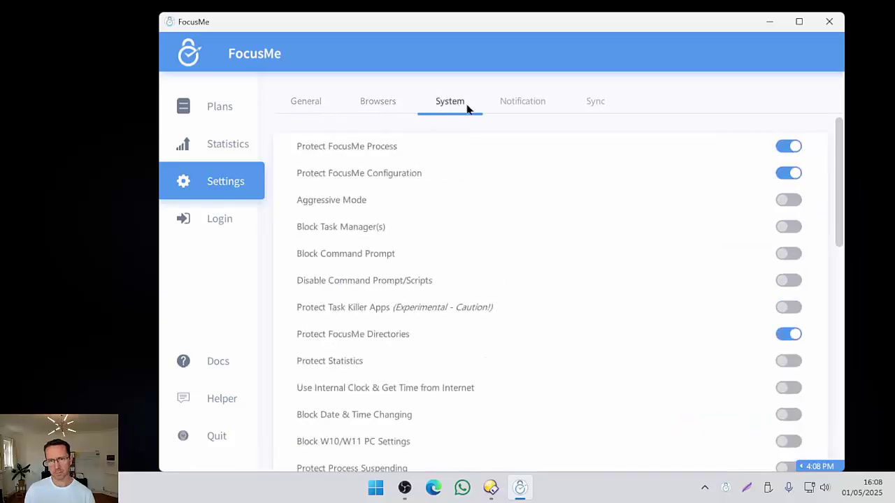
{"action": "left_click", "coordinate": [519, 102]}
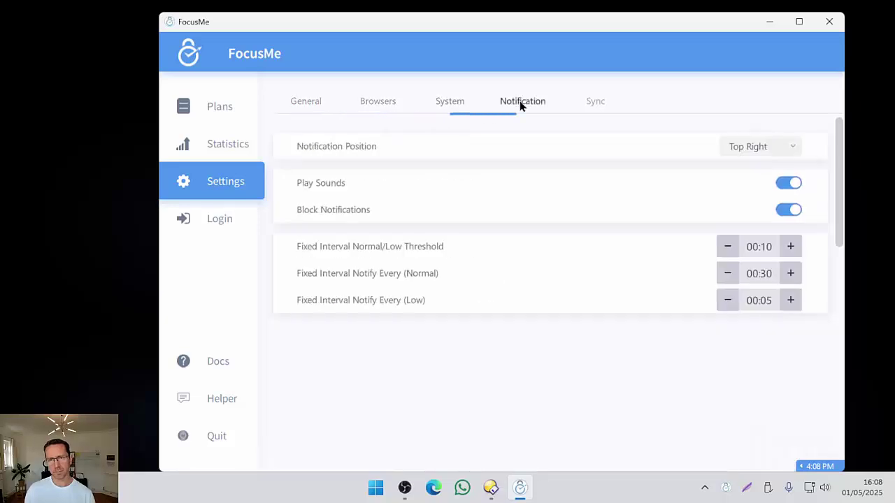
{"action": "left_click", "coordinate": [306, 104]}
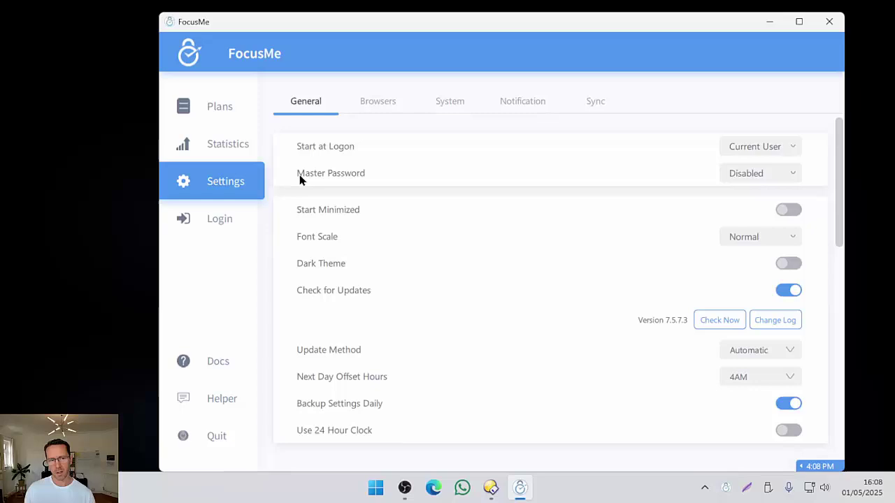
- Bring up the account login form, then cancel it without logging in
{"action": "left_click", "coordinate": [218, 219]}
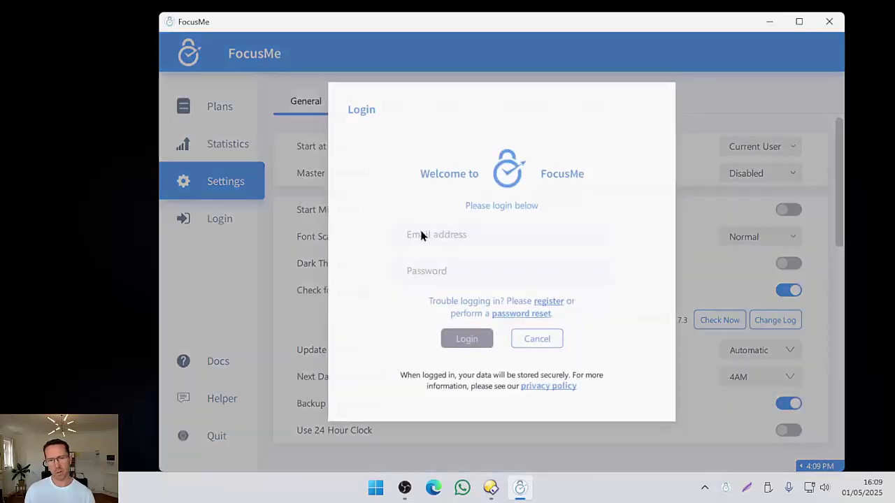
{"action": "left_click", "coordinate": [441, 234]}
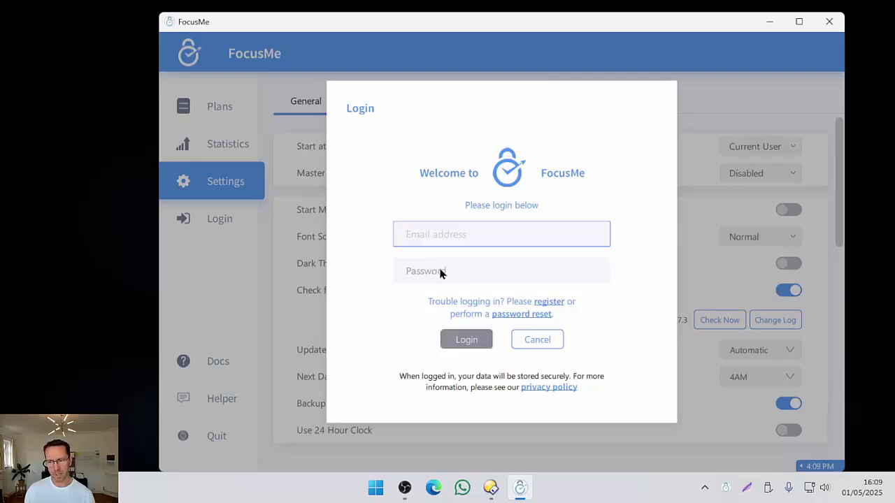
{"action": "left_click", "coordinate": [537, 340]}
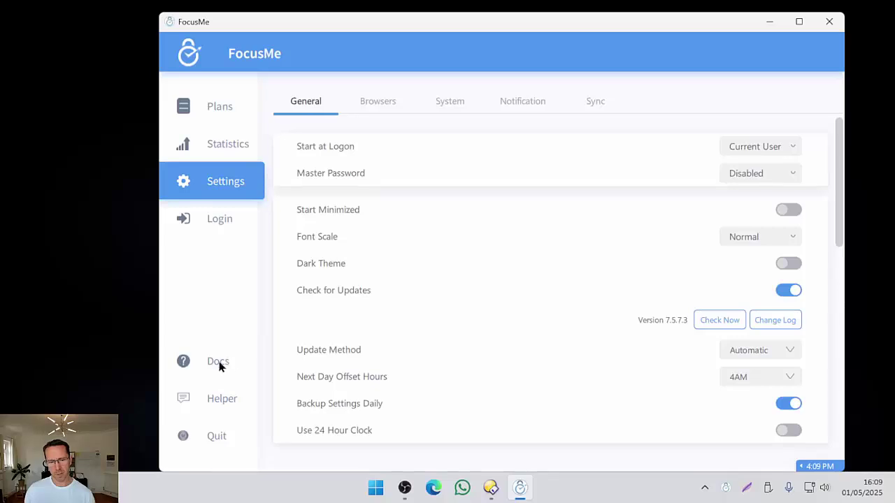
- Have the Helper identify Microsoft Edge's process, then go back to the Plans list
{"action": "left_click", "coordinate": [222, 399]}
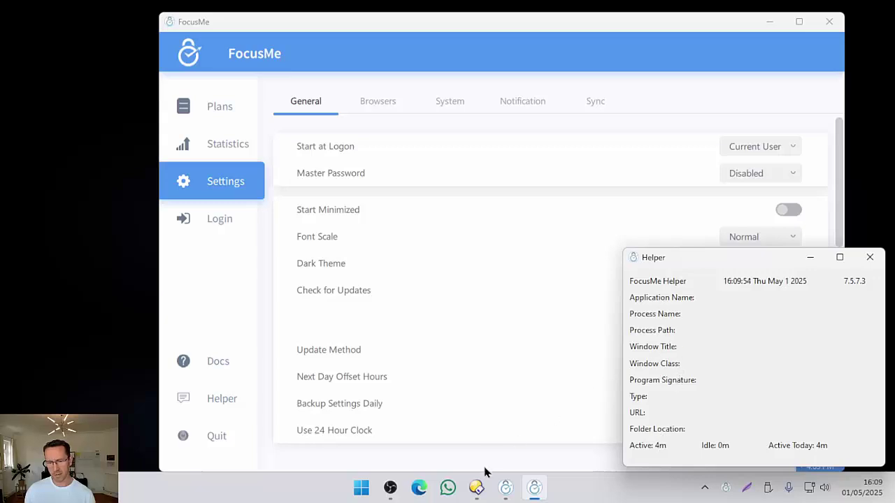
{"action": "left_click", "coordinate": [419, 487]}
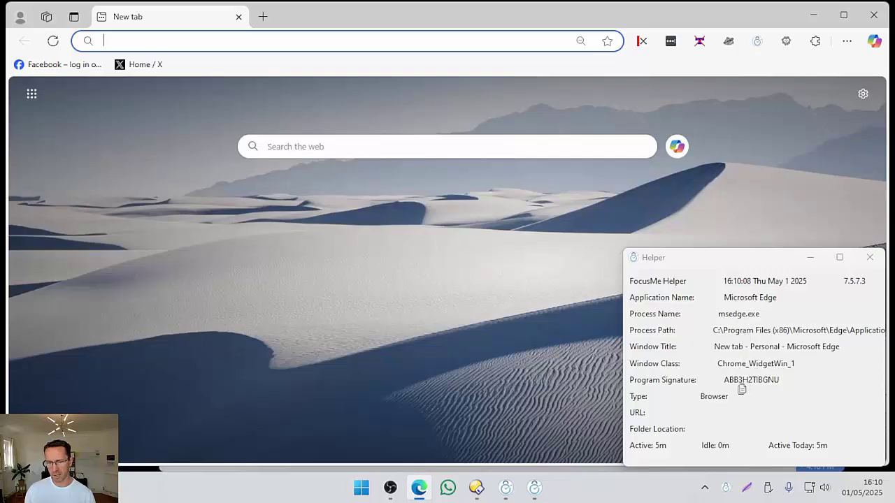
{"action": "left_click", "coordinate": [533, 489]}
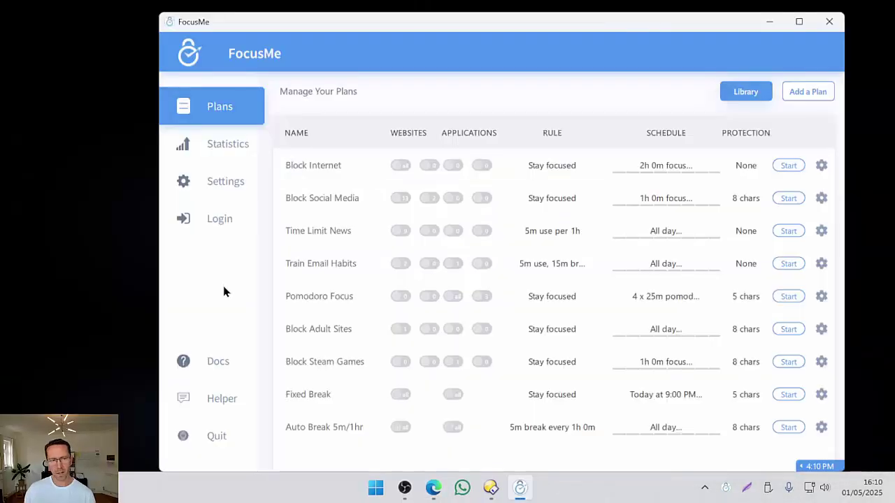